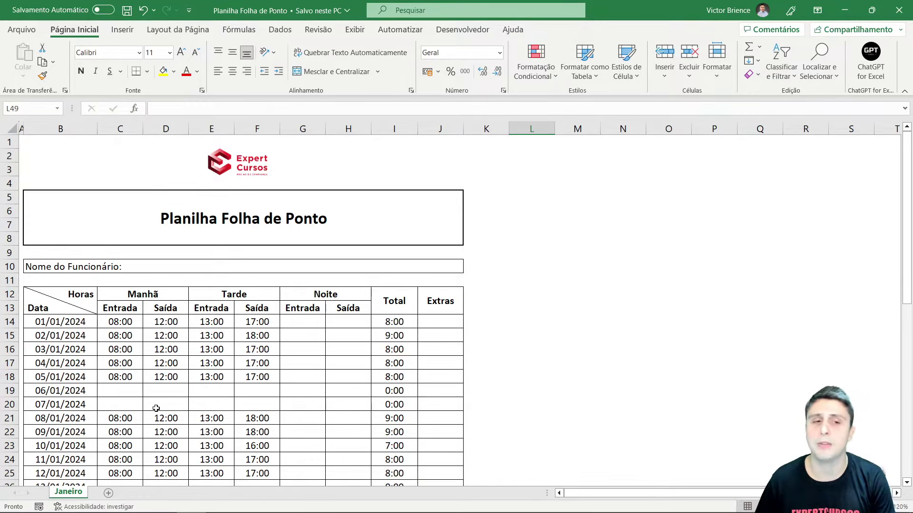
Step: Create a copy of the Janeiro sheet after it and rename it 'Fevereiro'
right_click(73, 493)
click(121, 358)
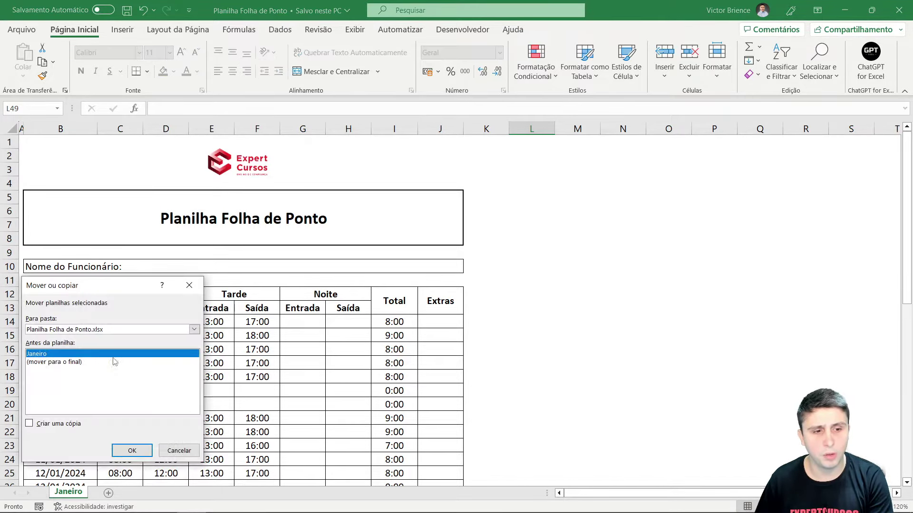
click(30, 423)
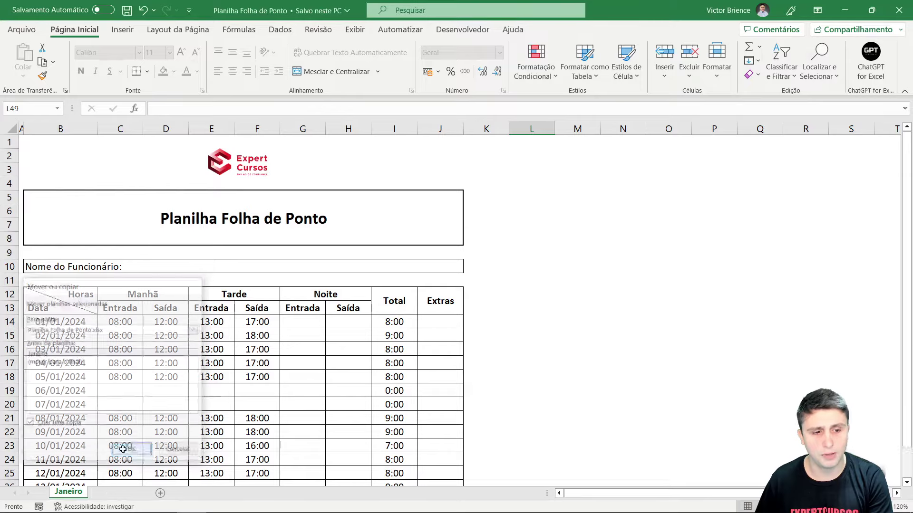
click(132, 451)
drag(79, 493, 138, 494)
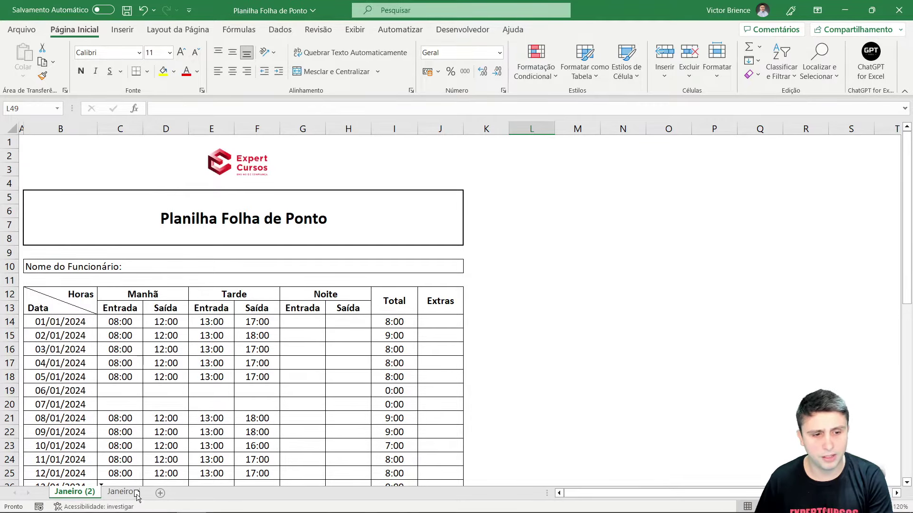
right_click(136, 496)
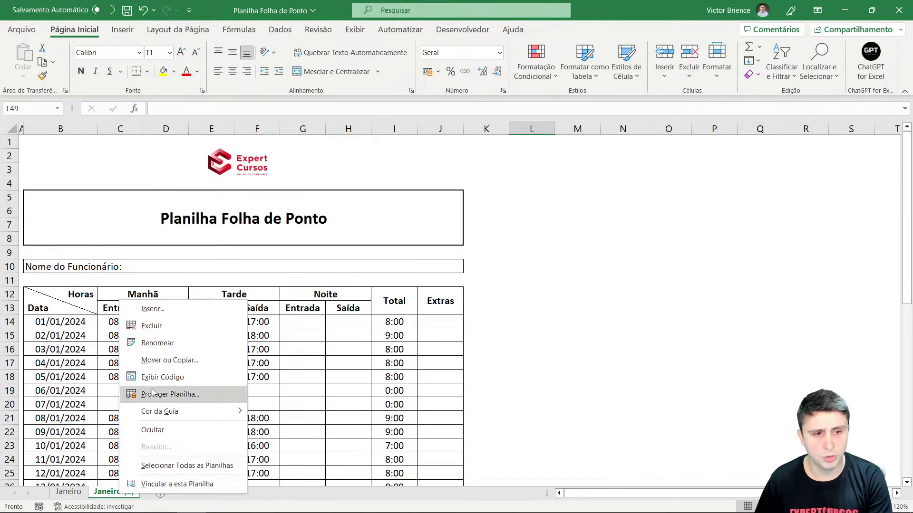
click(131, 345)
text(Fevereiro)
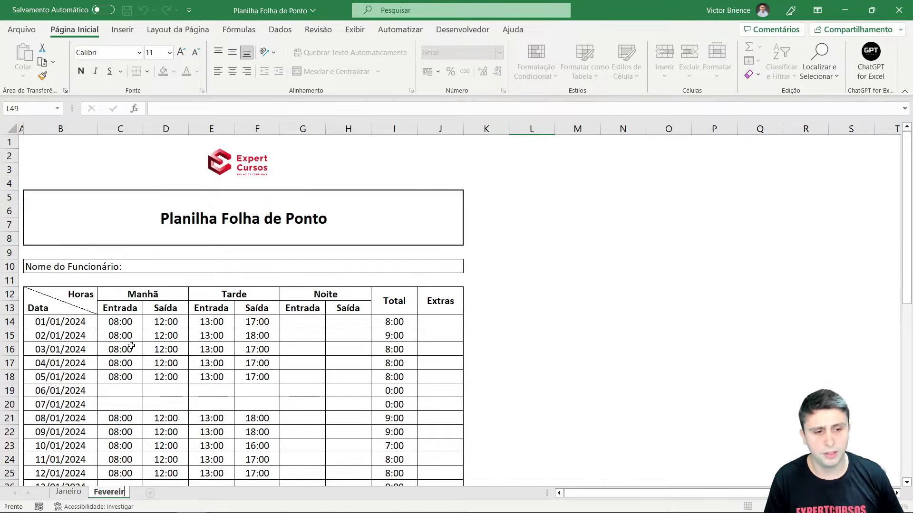
key(Return)
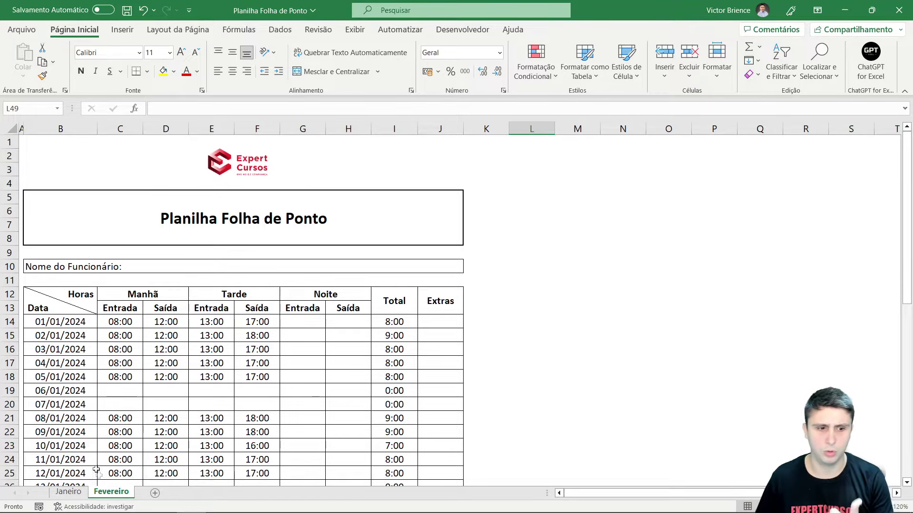
Step: Permanently delete the Fevereiro sheet
right_click(110, 495)
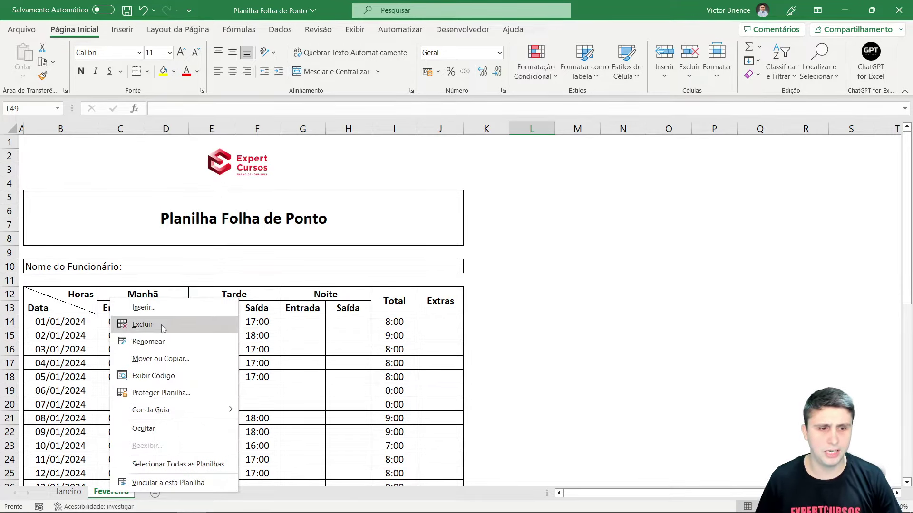
click(140, 324)
click(439, 295)
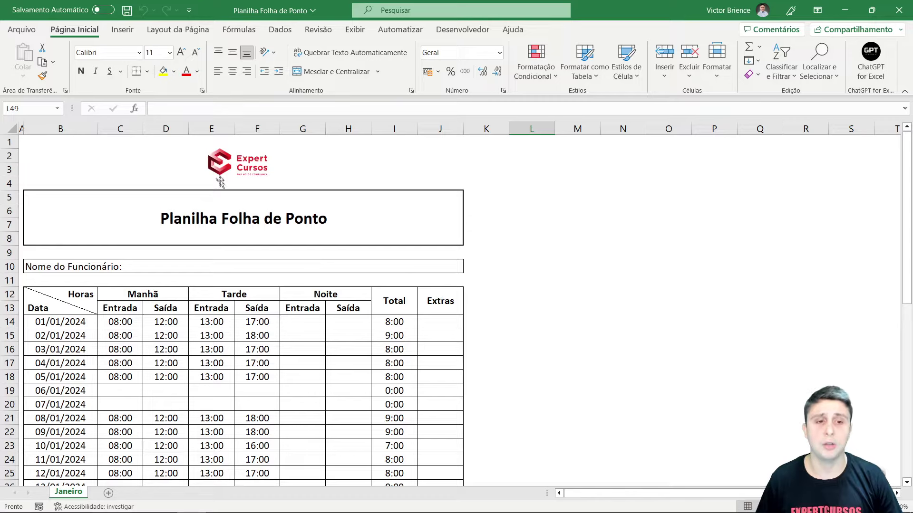
Step: Review the Inserir > Ilustrações > Imagens and Alterar Imagem options for the logo without changing it
click(233, 162)
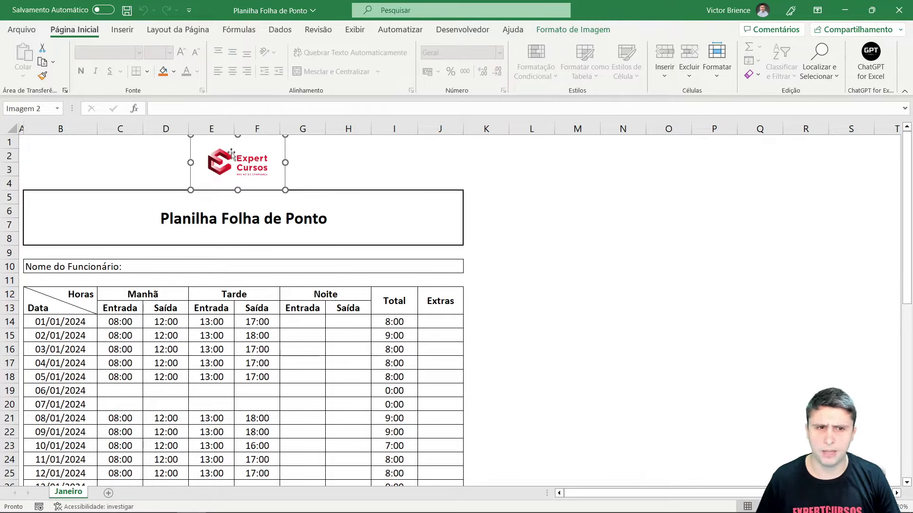
click(122, 29)
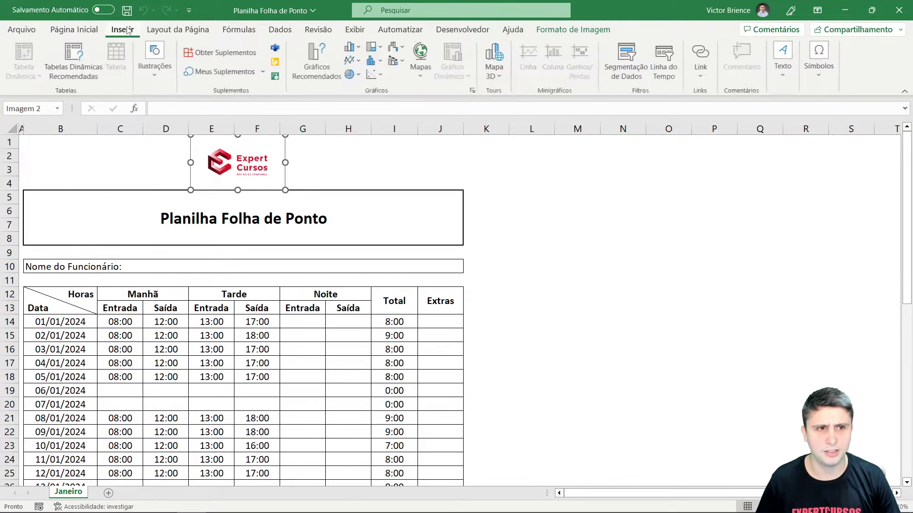
click(155, 59)
click(153, 131)
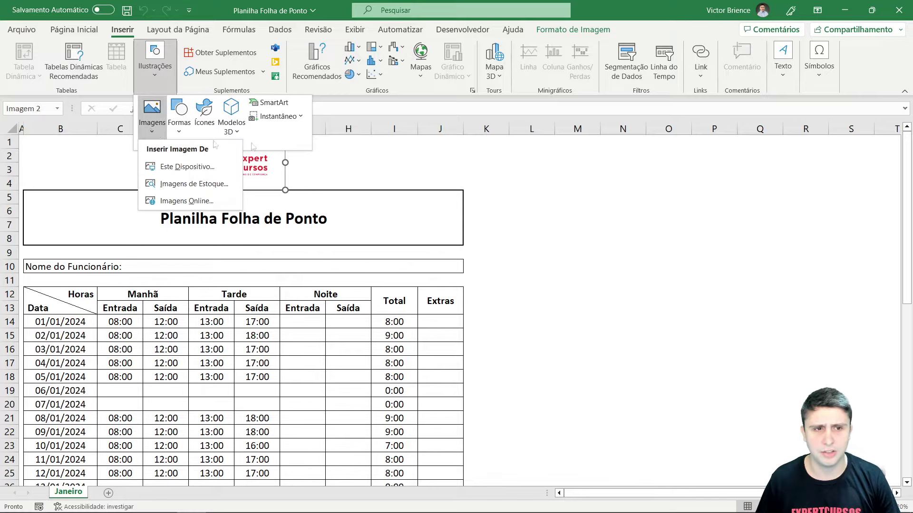
click(376, 167)
right_click(252, 170)
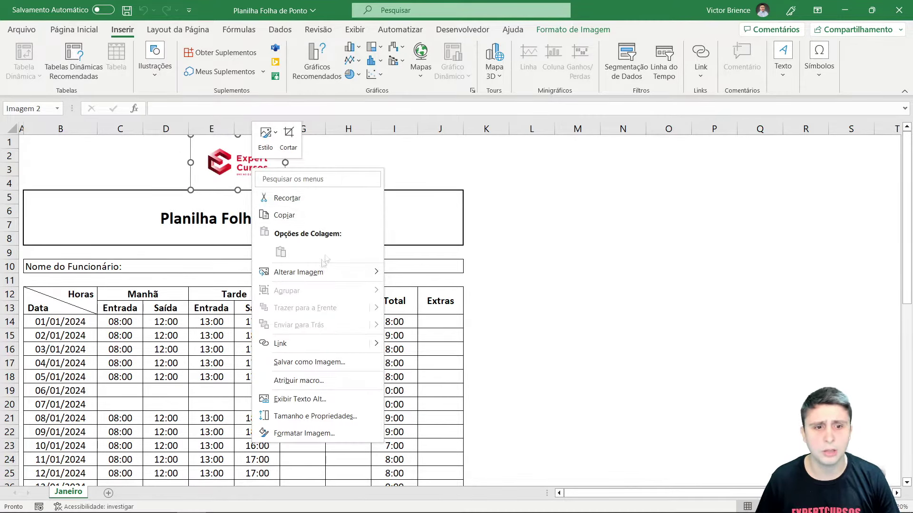
mouse_move(298, 273)
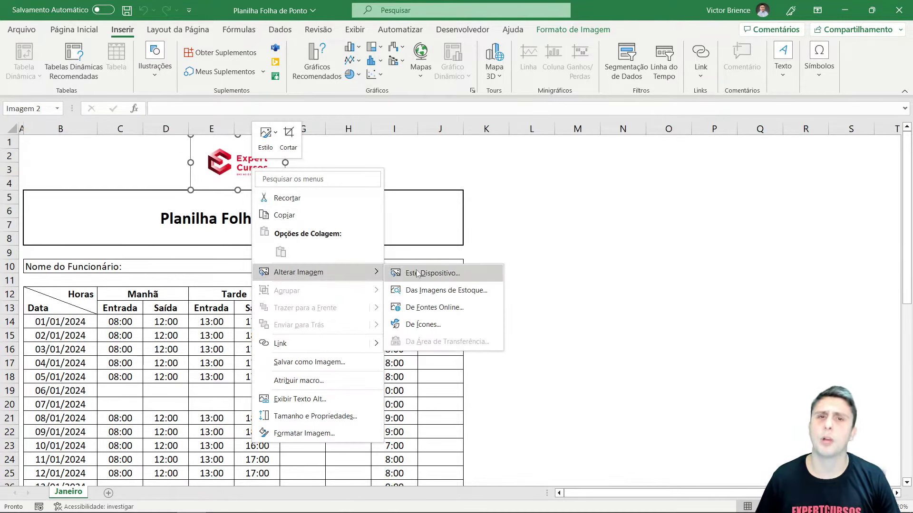
click(378, 163)
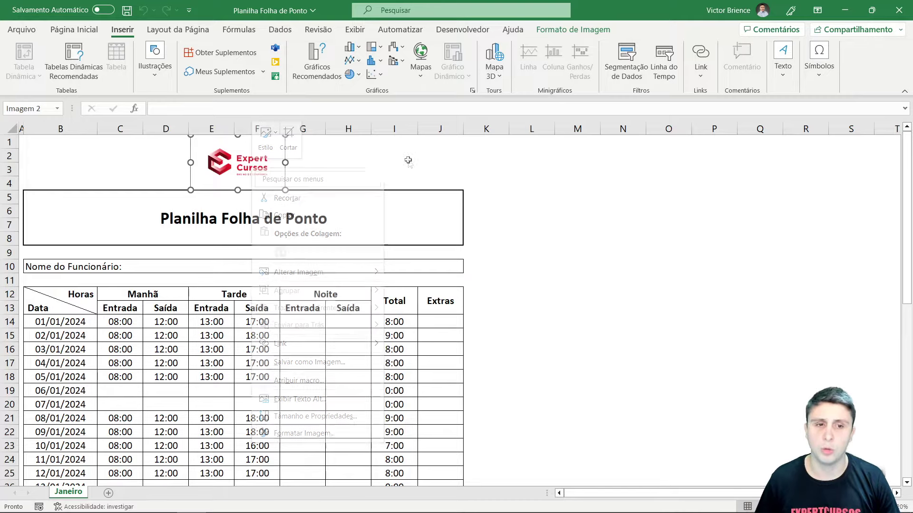
click(94, 272)
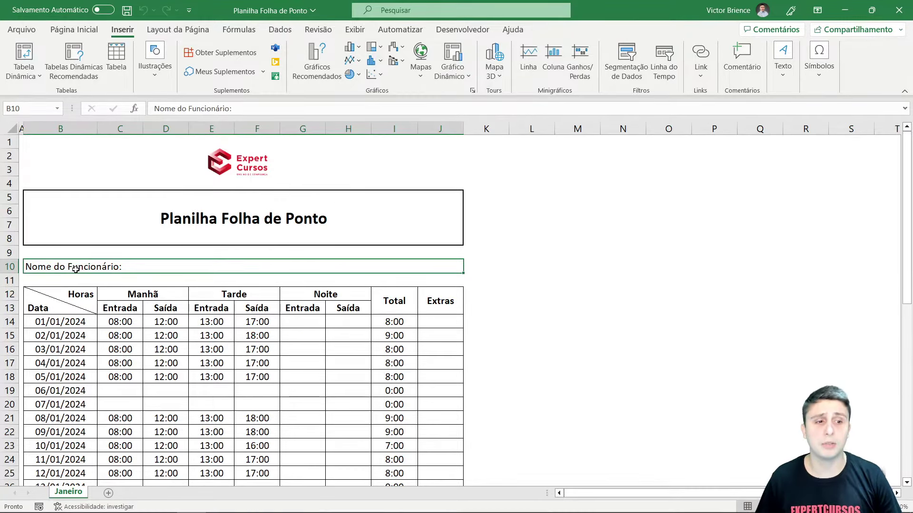
click(236, 111)
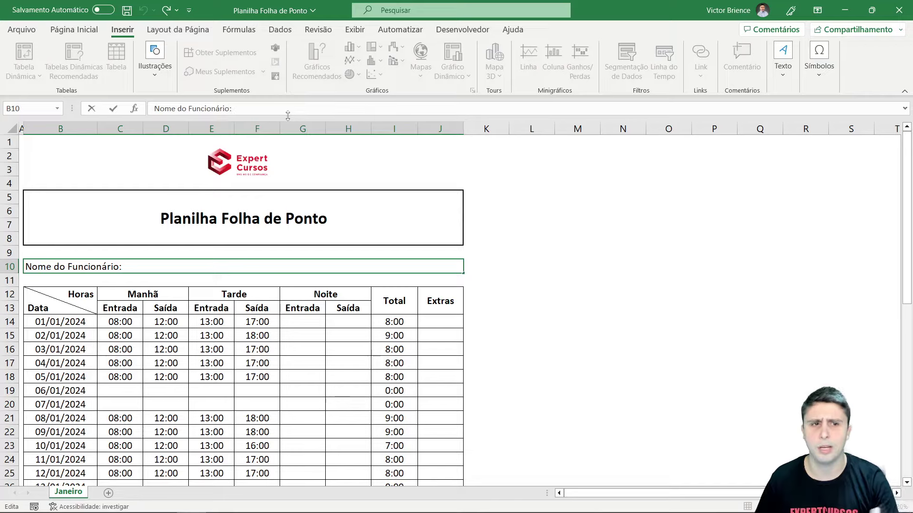
click(542, 272)
click(187, 266)
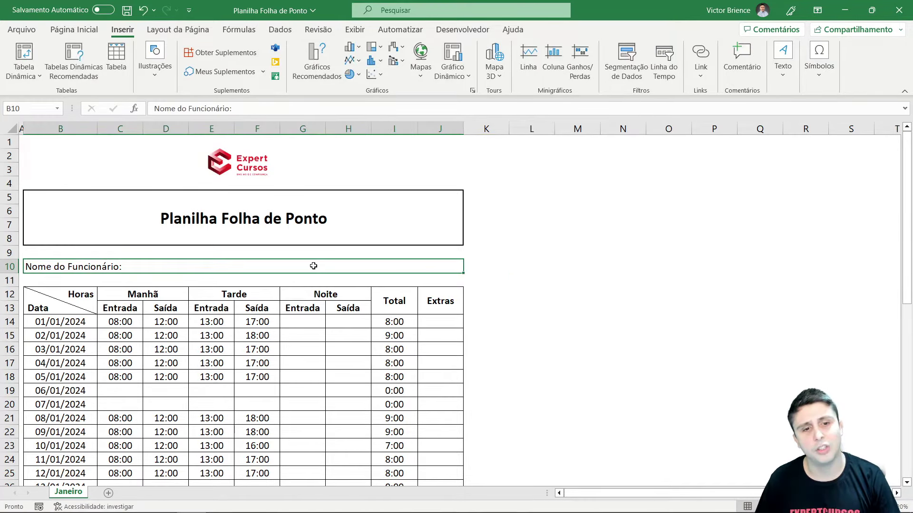
click(548, 280)
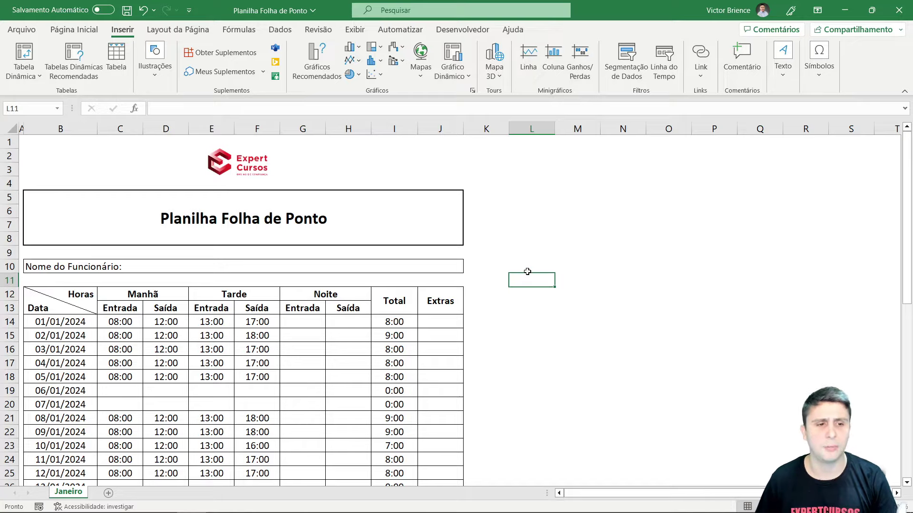
scroll(525, 270, down, 1)
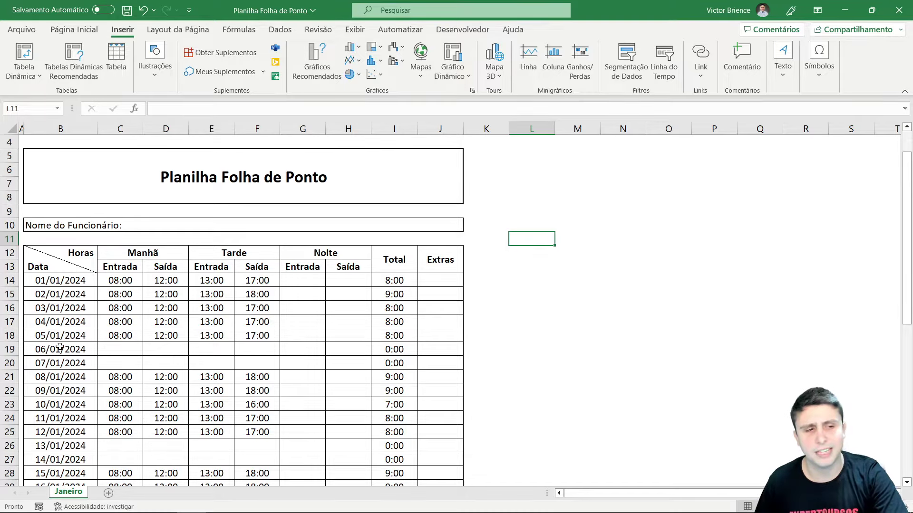
scroll(41, 266, down, 1)
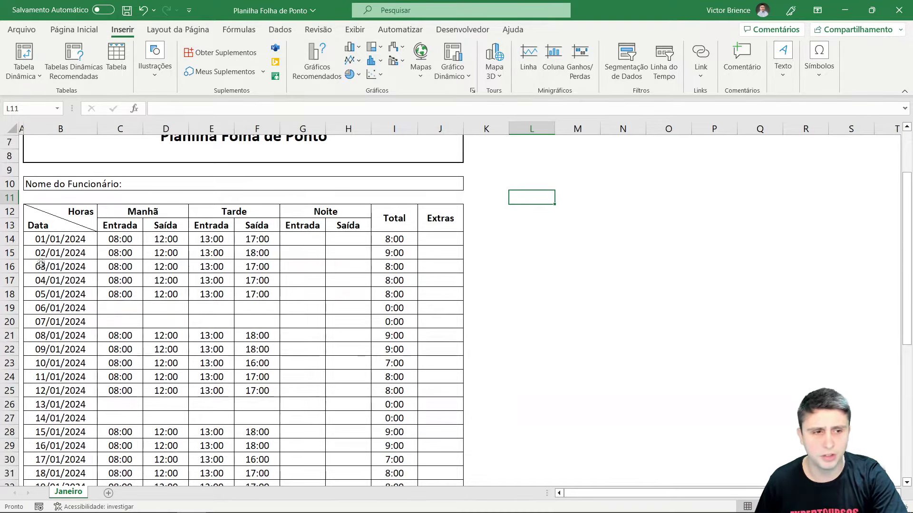
click(43, 240)
scroll(43, 240, down, 4)
scroll(43, 240, down, 4)
click(60, 325)
scroll(143, 321, up, 6)
scroll(145, 319, up, 3)
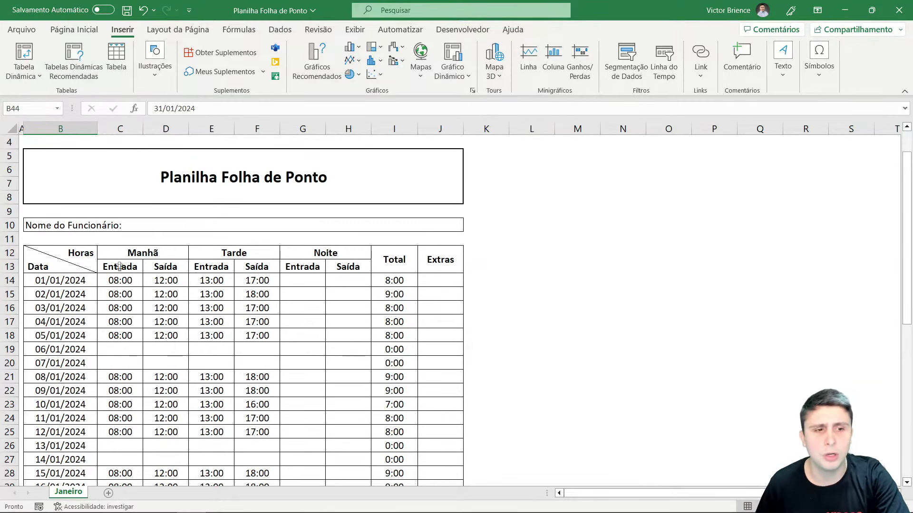
click(130, 255)
click(123, 282)
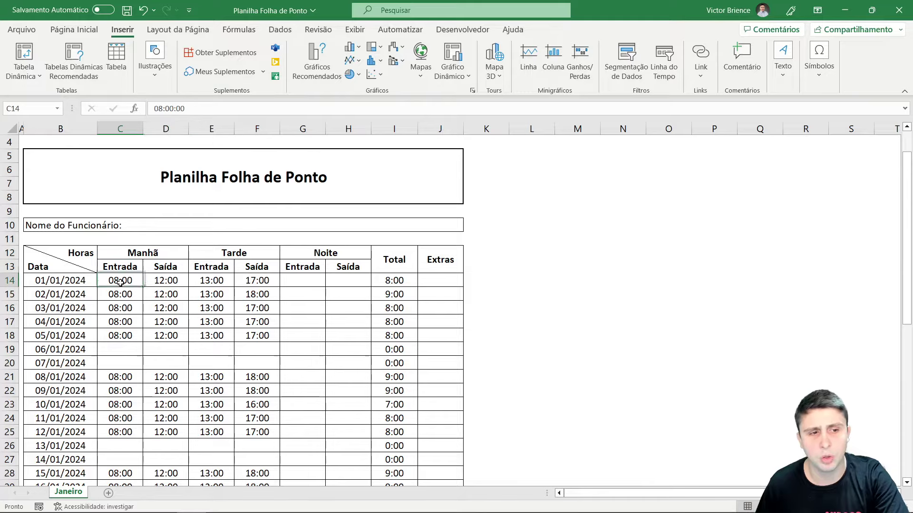
click(158, 285)
click(135, 281)
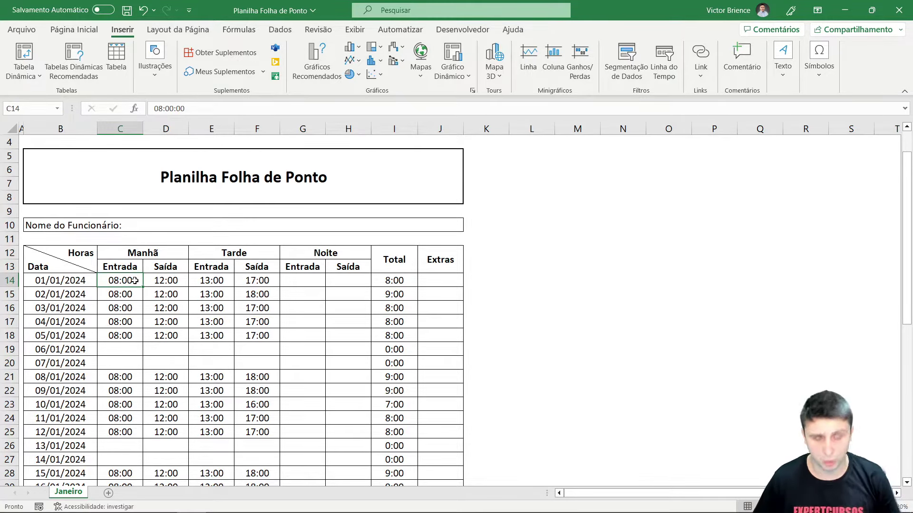
text(08:0)
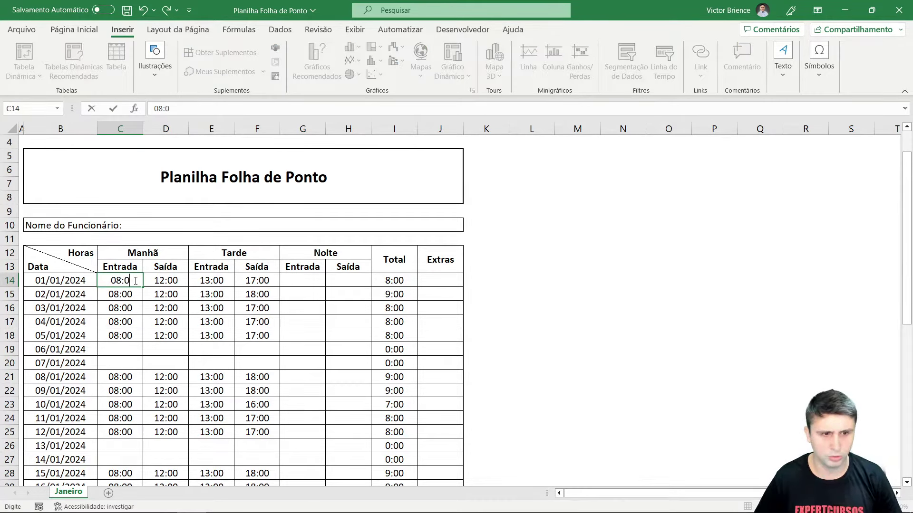
text(0)
key(Return)
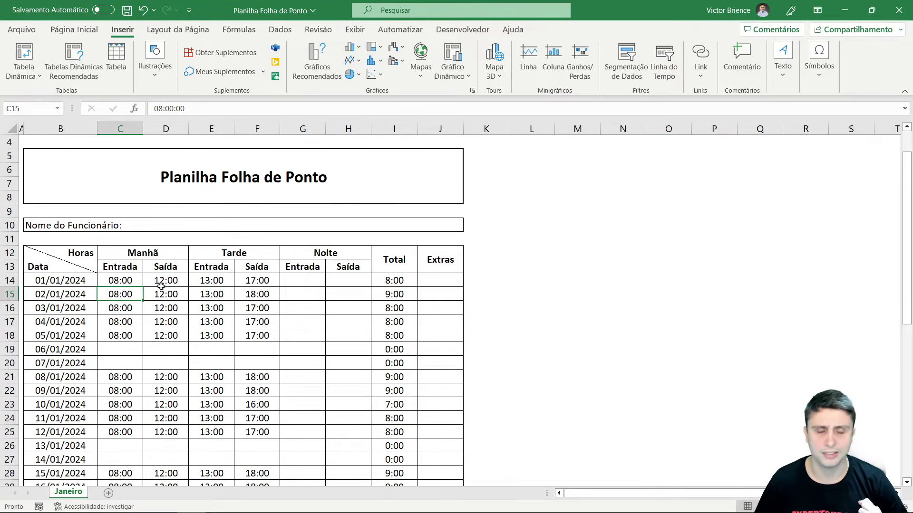
click(131, 279)
click(151, 281)
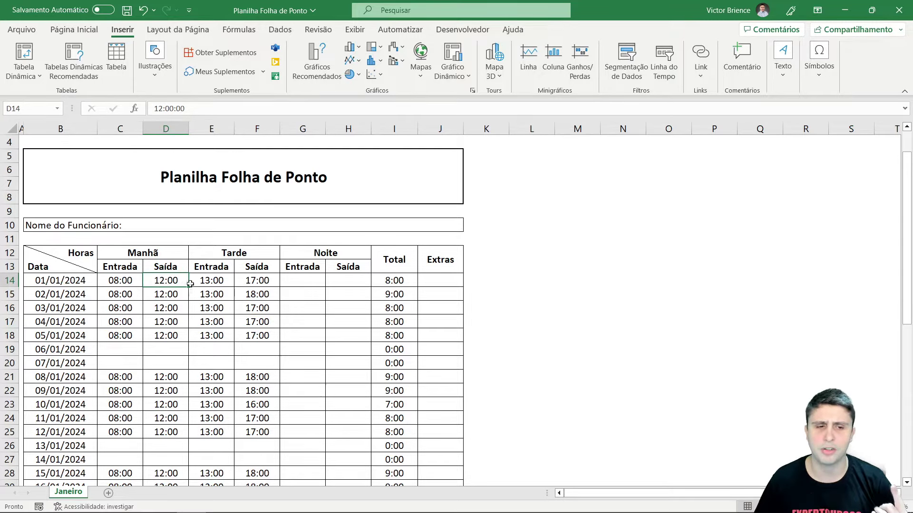
click(209, 283)
click(246, 282)
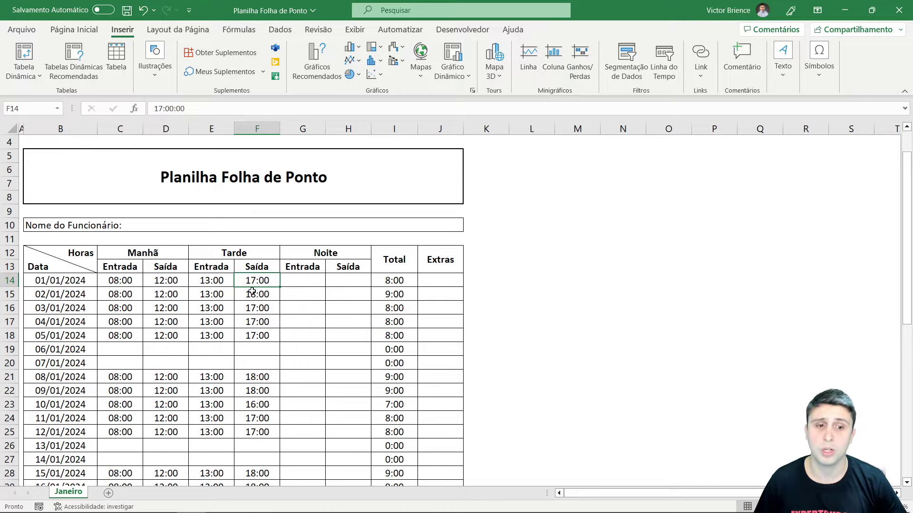
click(383, 282)
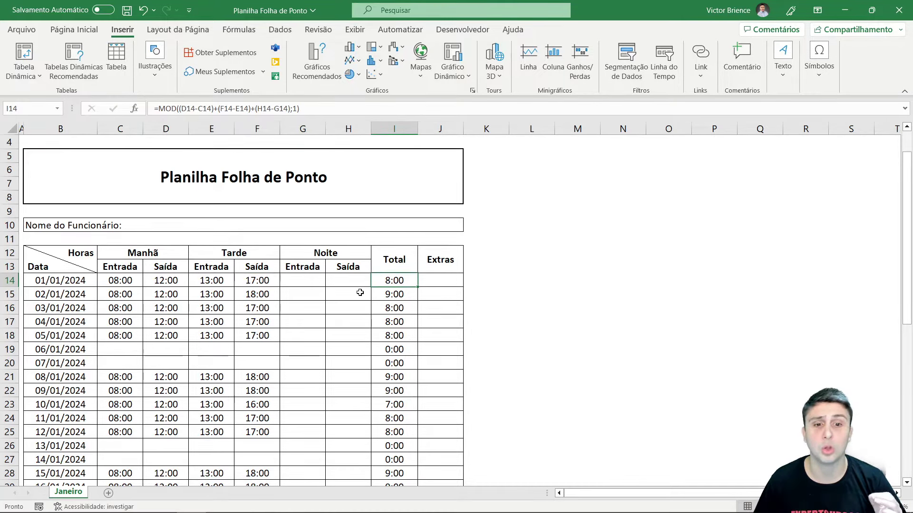
click(368, 289)
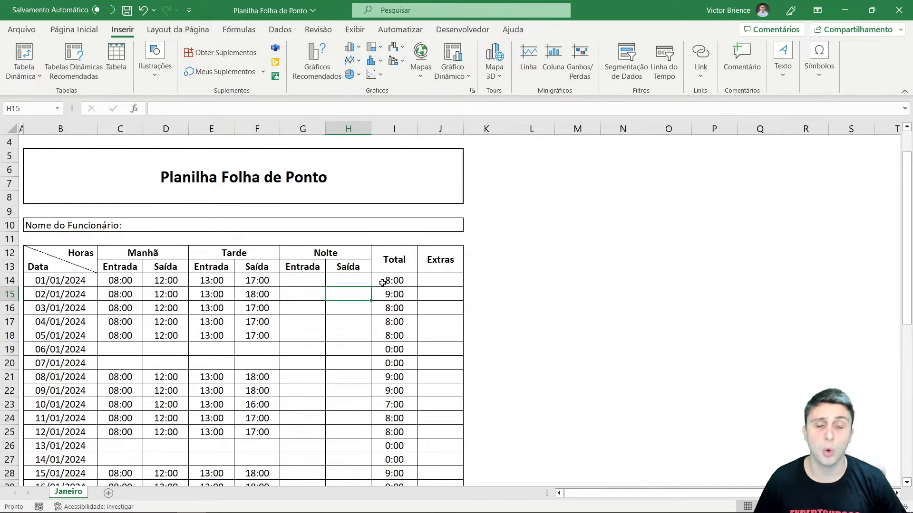
drag(435, 281, 456, 419)
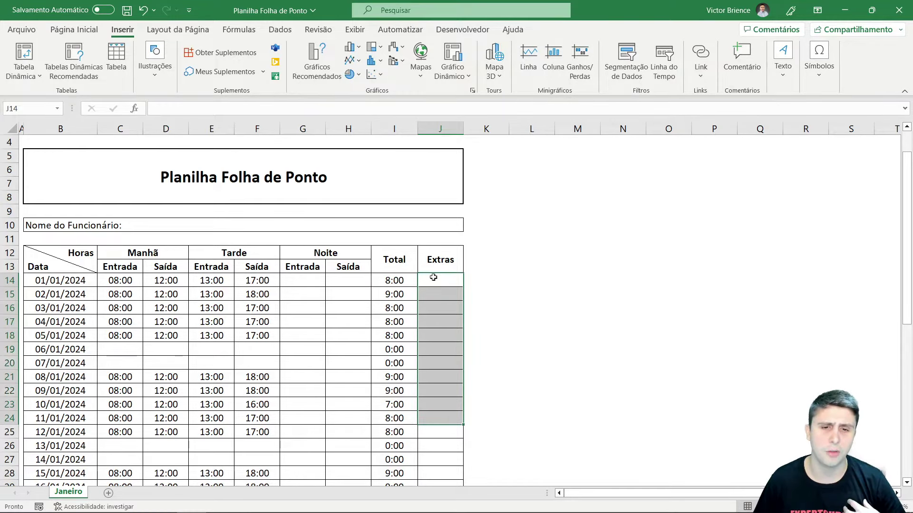
click(432, 279)
drag(295, 347, 347, 377)
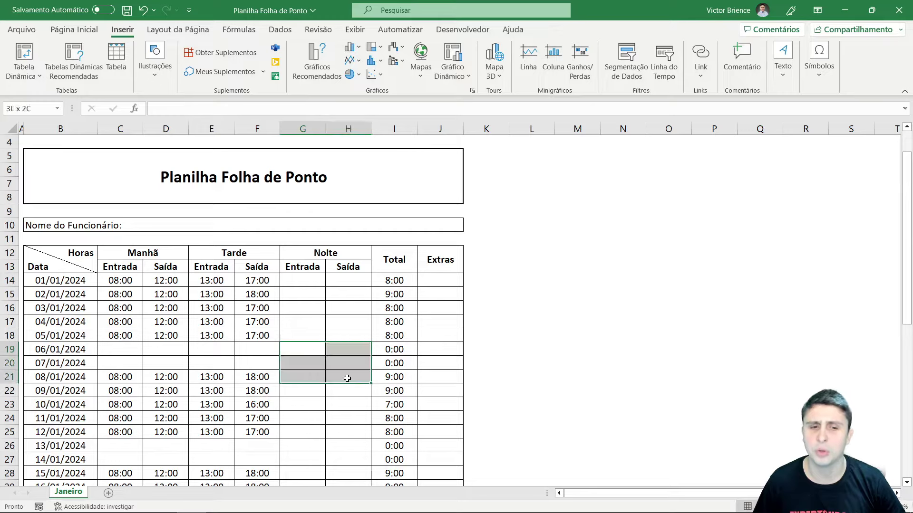
click(430, 281)
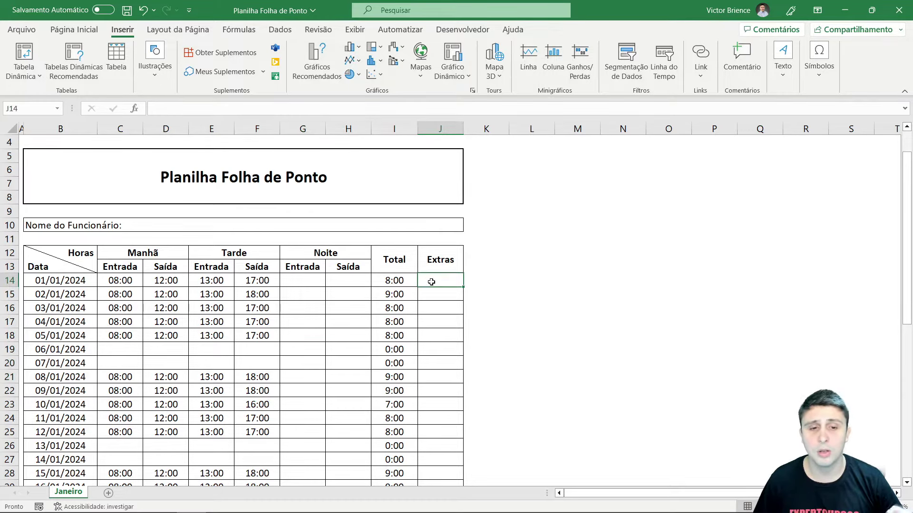
text(0:00)
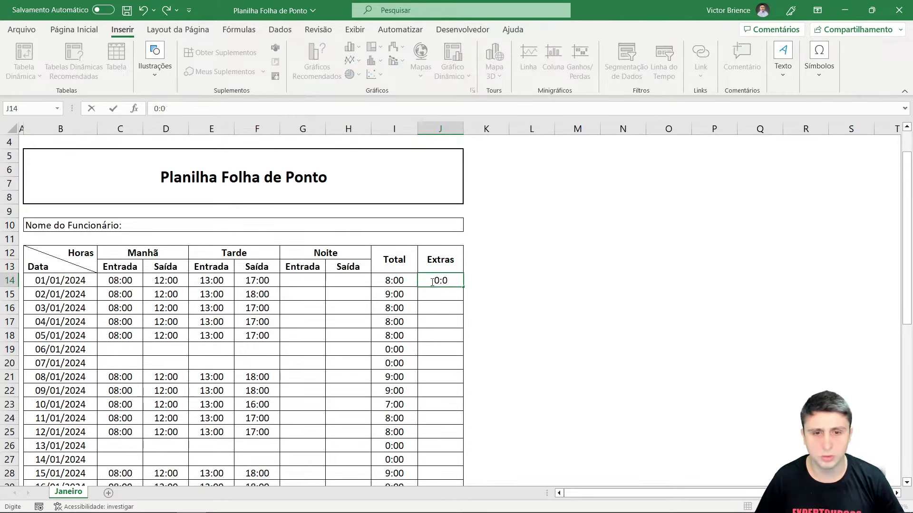
key(Return)
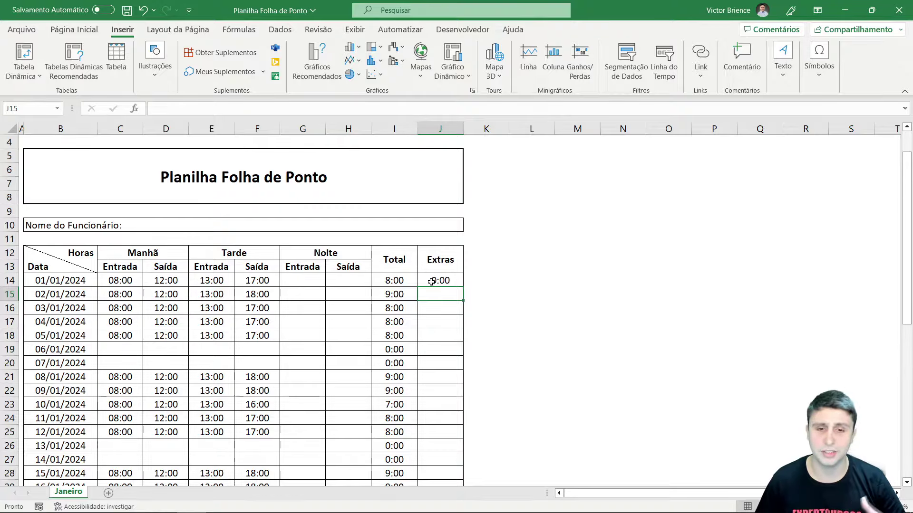
scroll(431, 282, down, 1)
drag(438, 243, 449, 512)
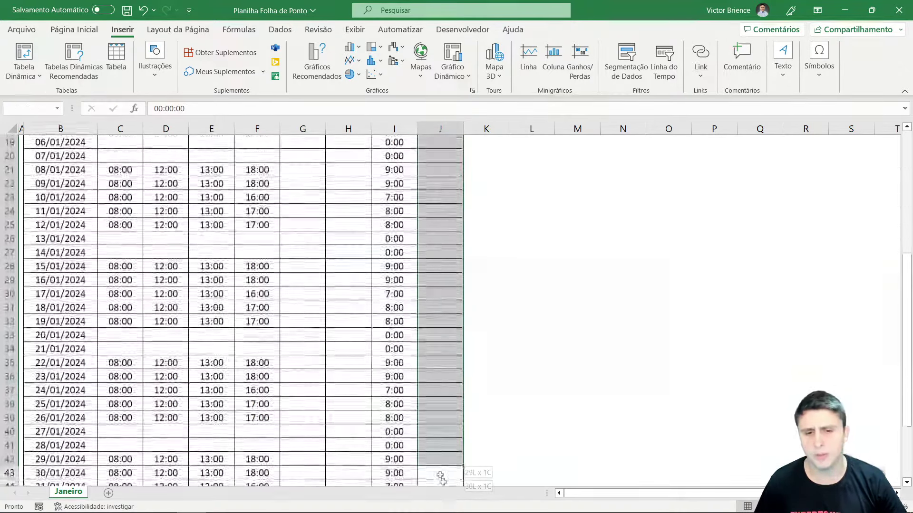
drag(449, 511, 440, 465)
scroll(434, 394, up, 7)
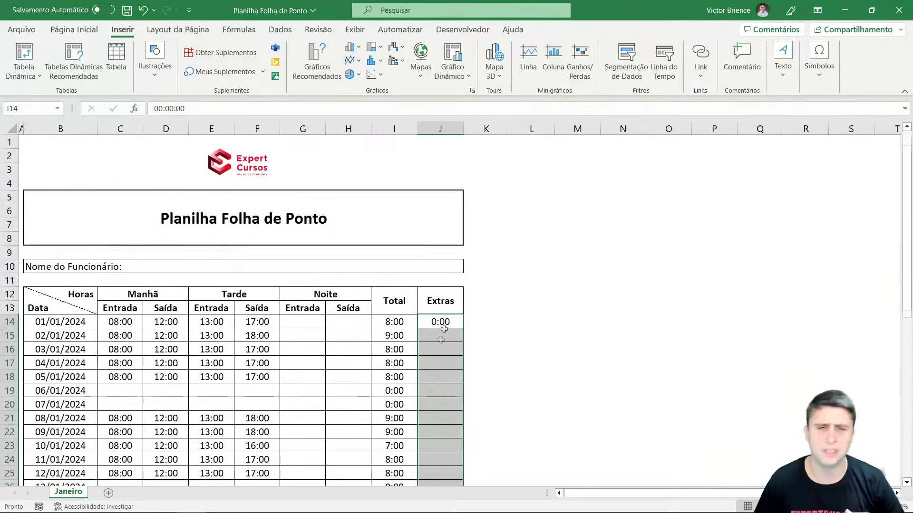
click(431, 322)
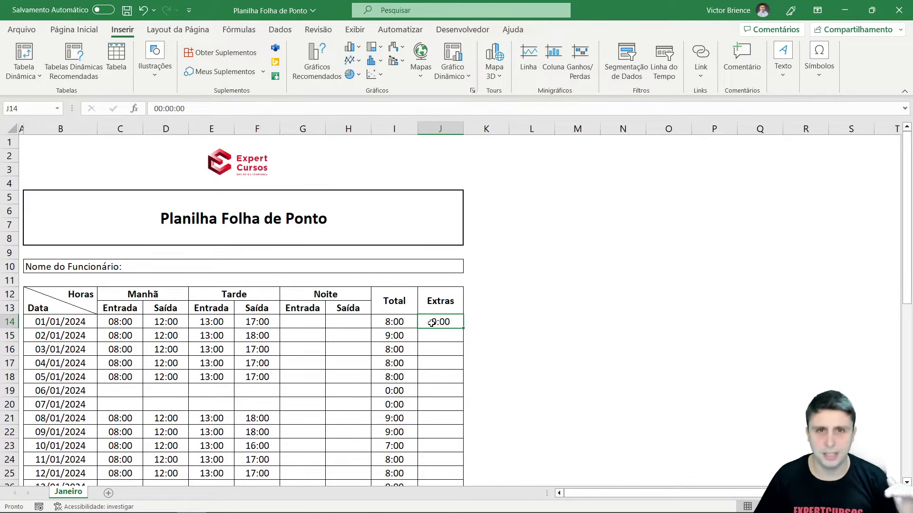
key(Delete)
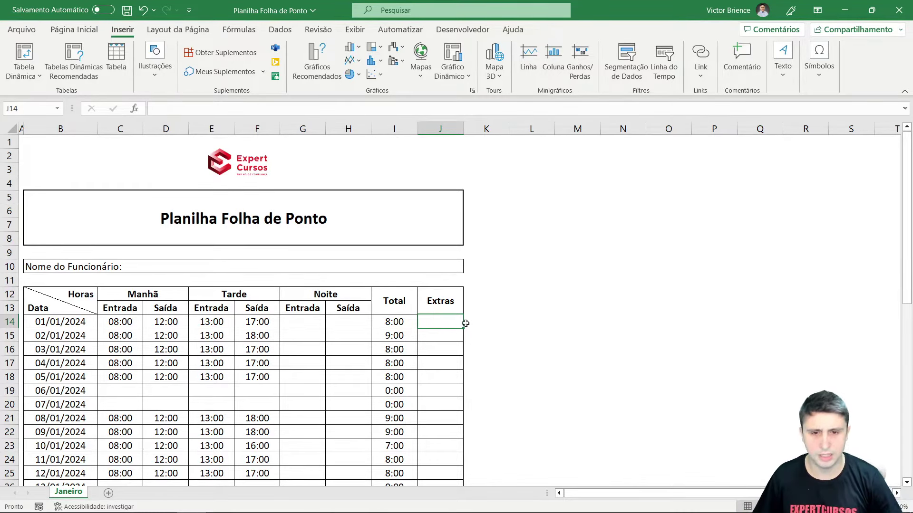
scroll(483, 301, down, 1)
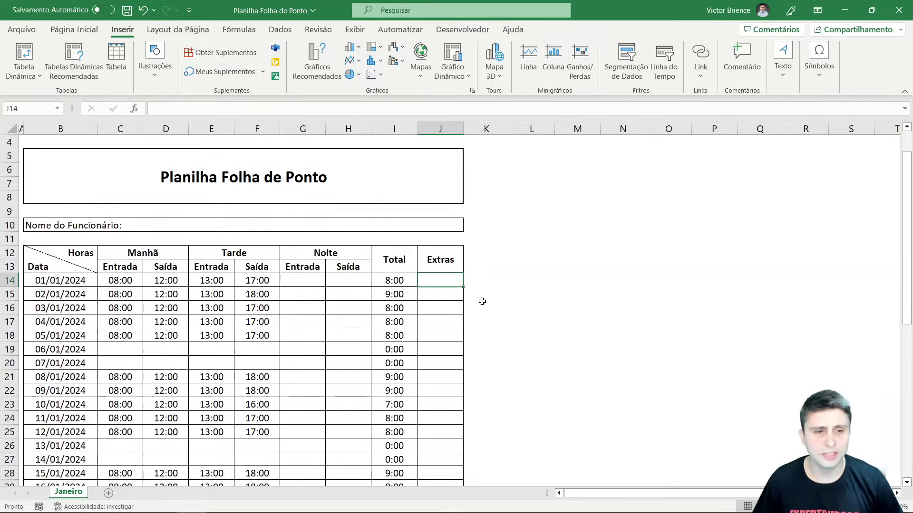
Step: Point out the Manhã, Tarde and Noite period headers
click(148, 255)
click(220, 253)
click(306, 251)
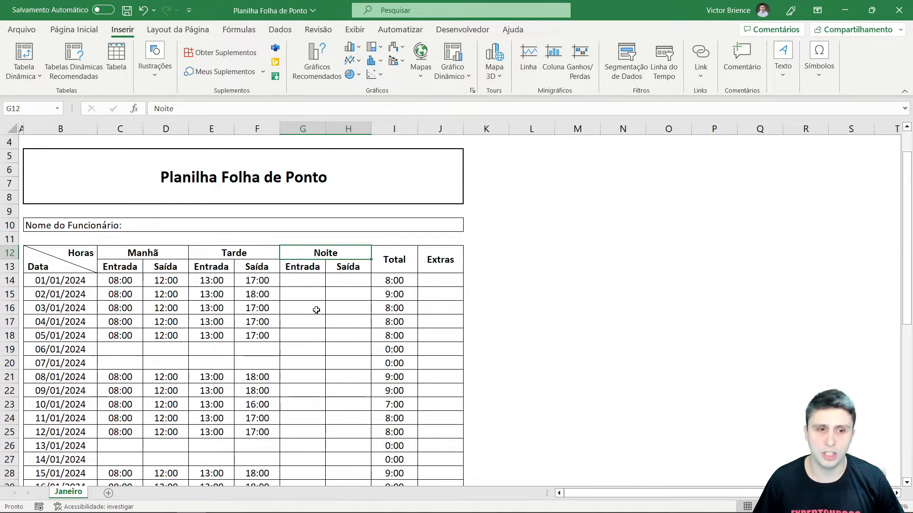
Step: Enter 16:00 as the 01/01/2024 afternoon exit time
click(239, 280)
text(16:00)
key(Return)
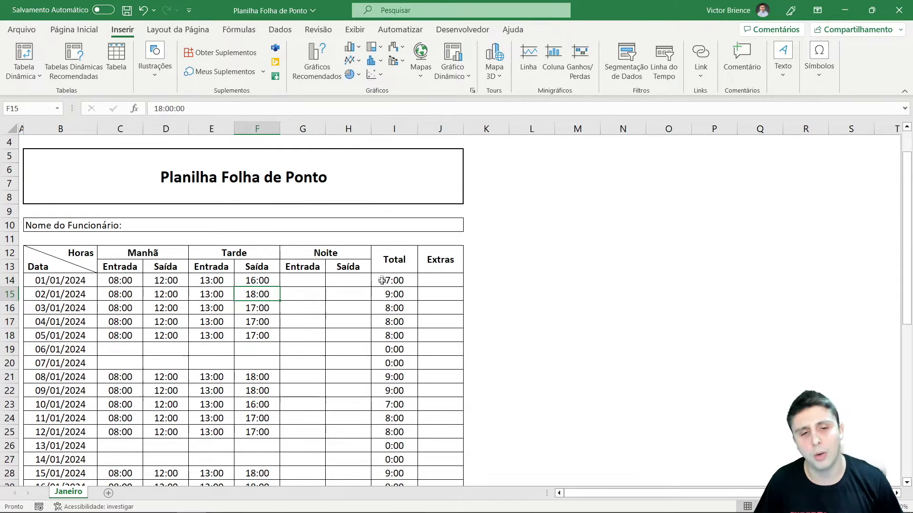
Step: Inspect the 01/01/2024 total MOD formula and the daily totals through 12/01/2024
click(383, 281)
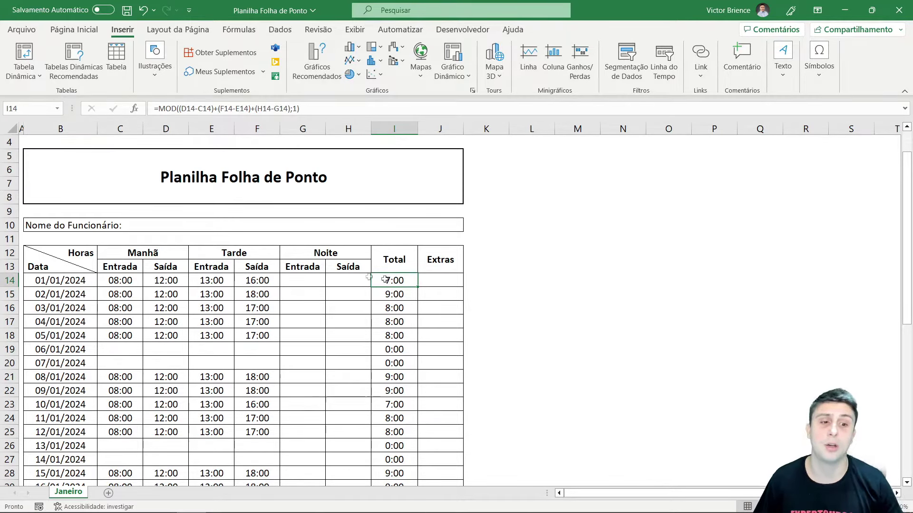
click(72, 278)
click(377, 279)
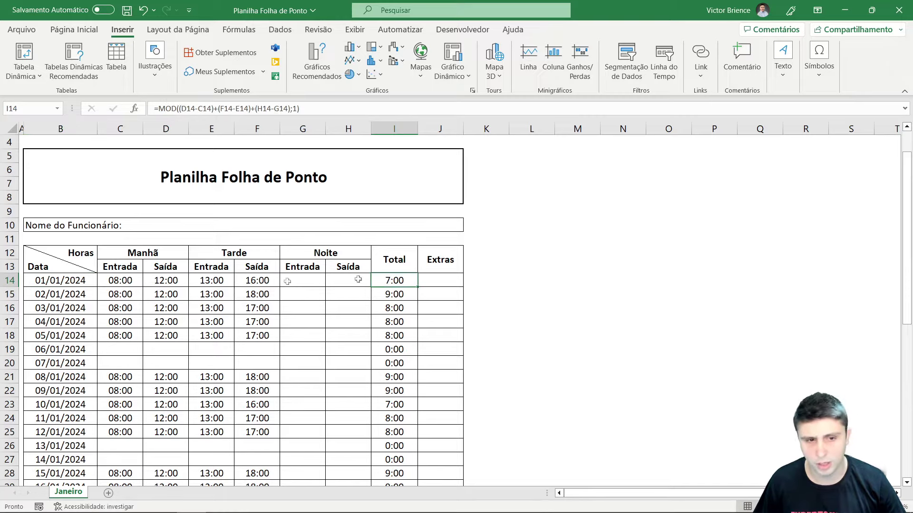
drag(126, 285, 278, 284)
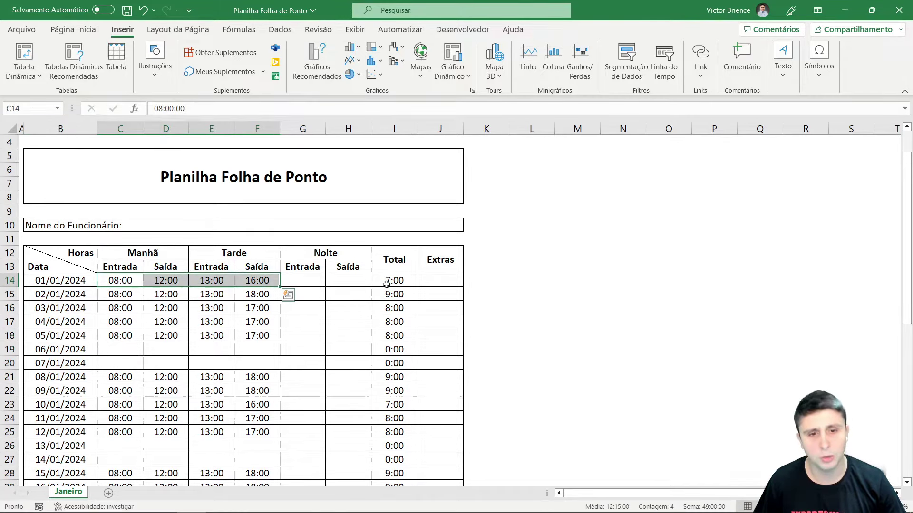
drag(394, 280, 394, 432)
click(325, 339)
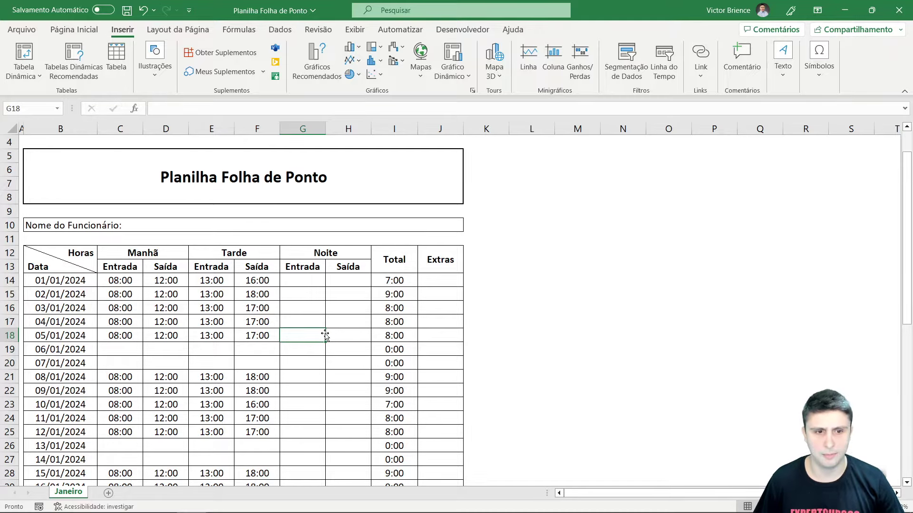
scroll(319, 330, down, 1)
scroll(311, 322, down, 2)
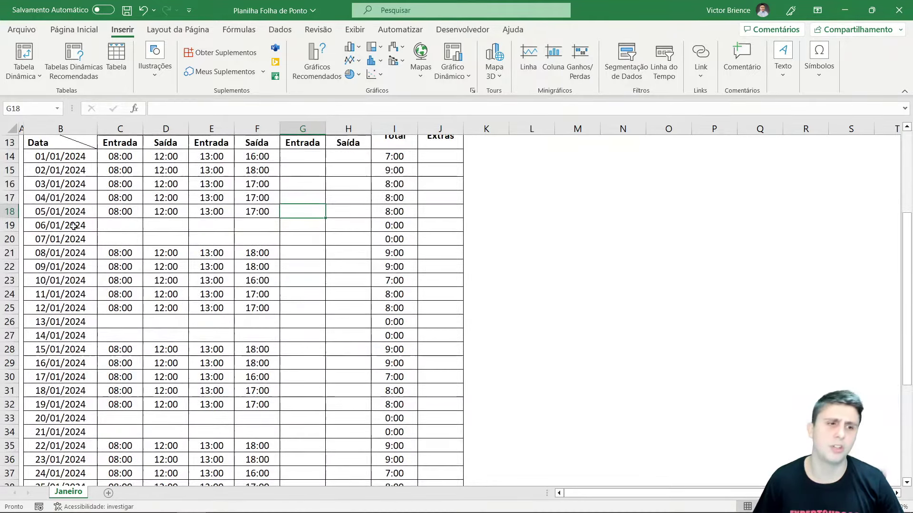
drag(73, 225, 74, 404)
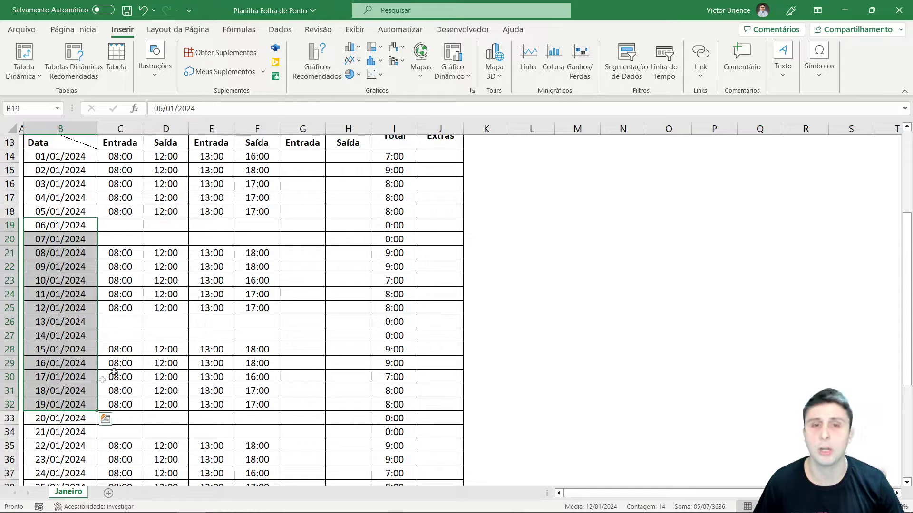
scroll(238, 317, up, 2)
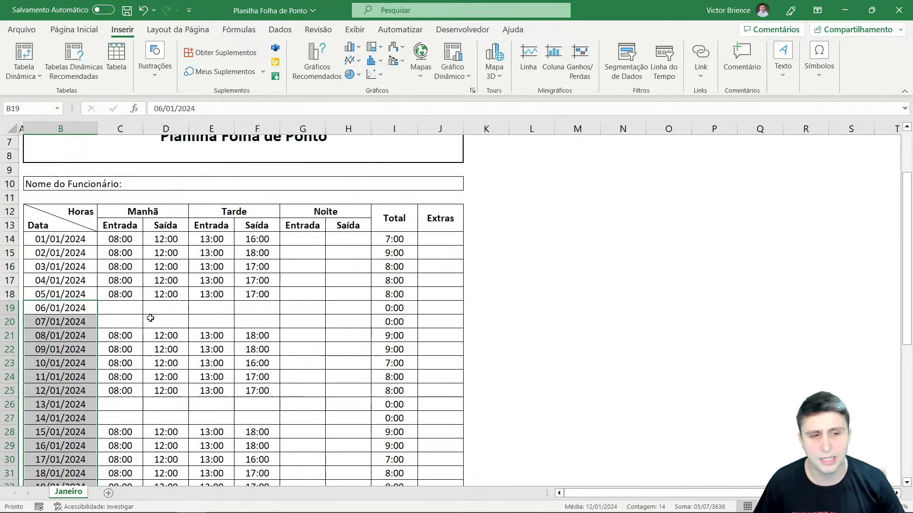
drag(138, 309, 346, 321)
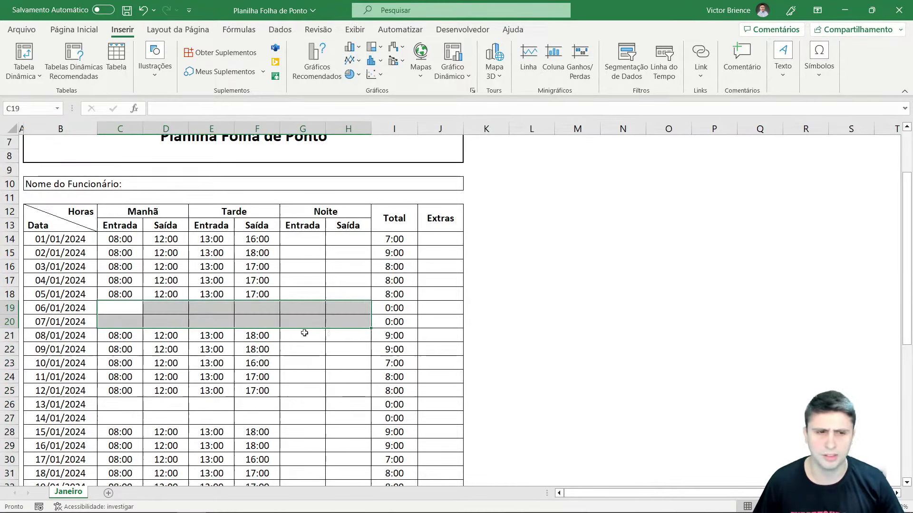
click(322, 347)
click(306, 308)
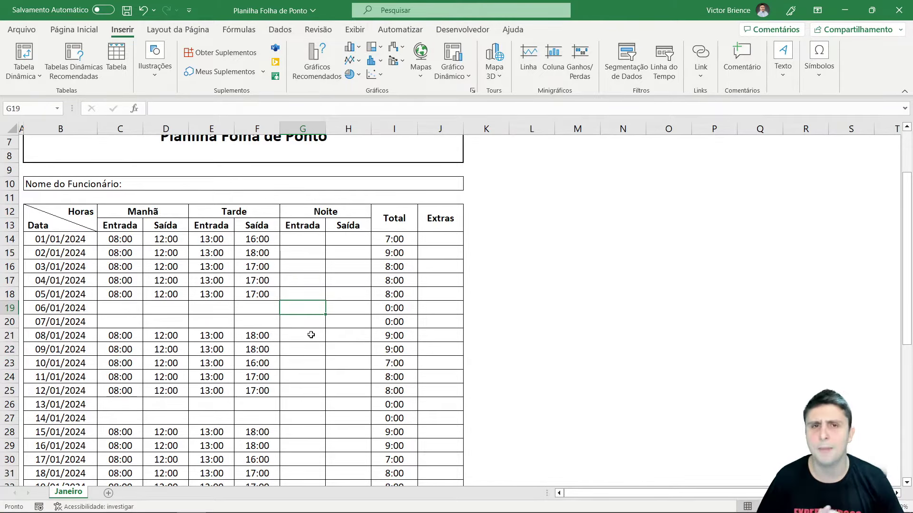
text(23)
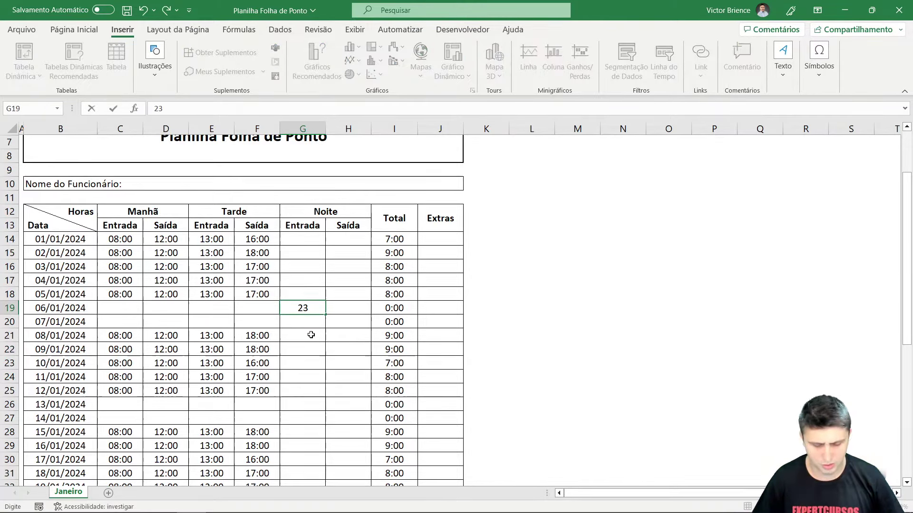
text(:00)
key(Tab)
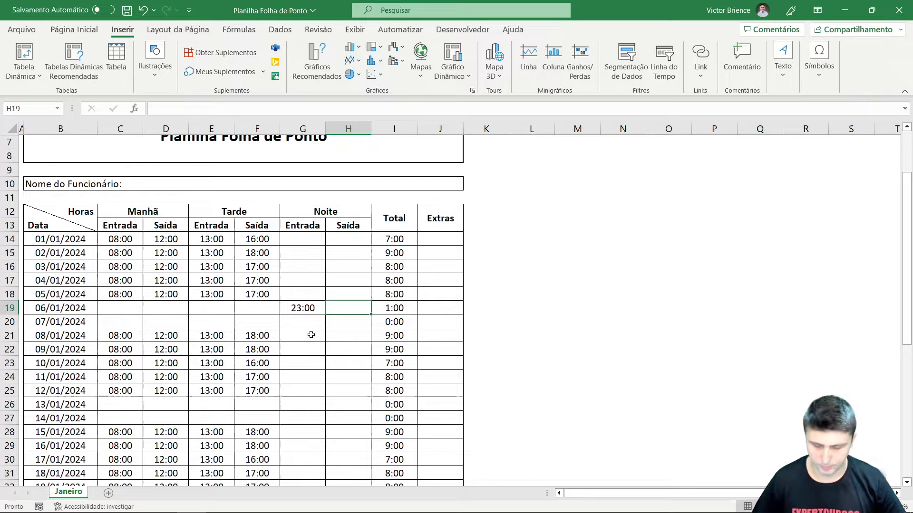
text(08:)
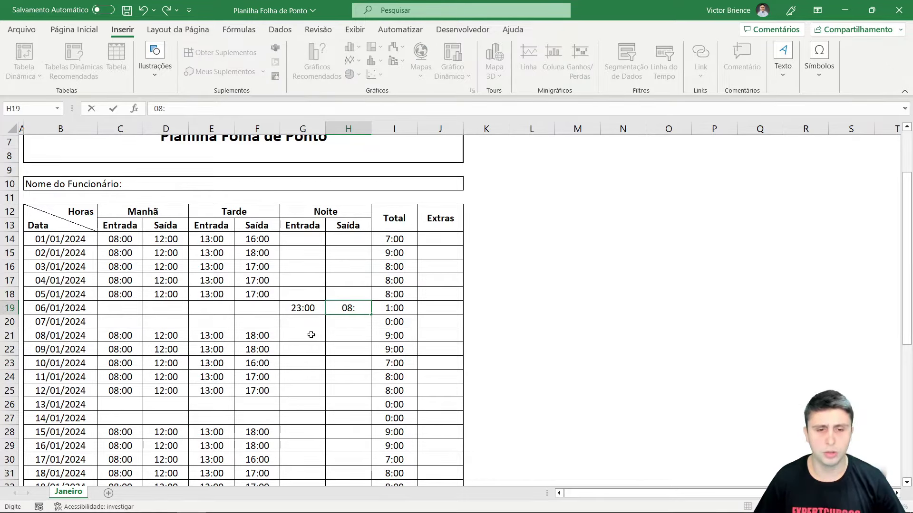
text(00)
key(Return)
key(Up)
key(Right)
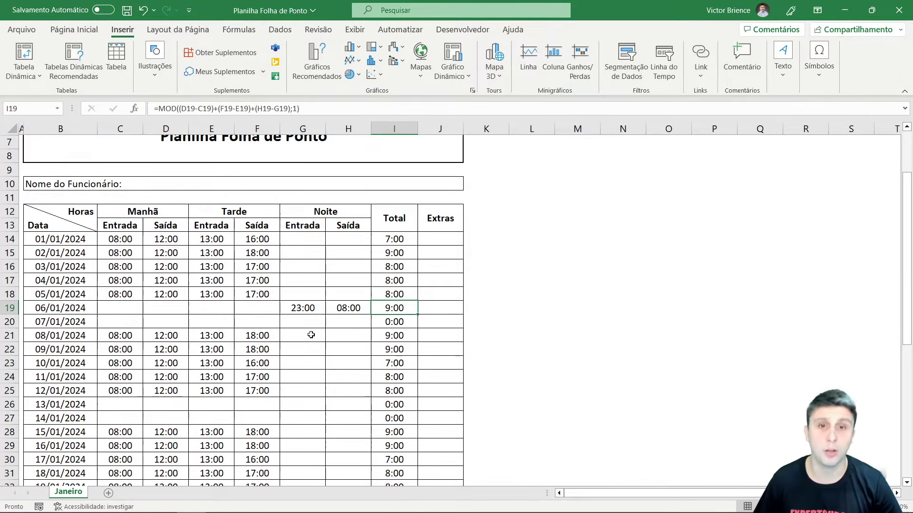
key(Right)
text(01:00)
key(Return)
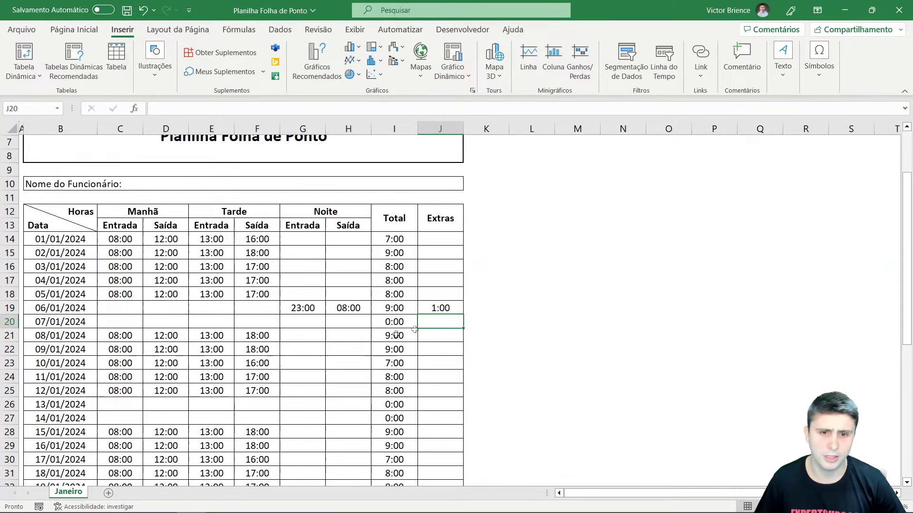
click(432, 311)
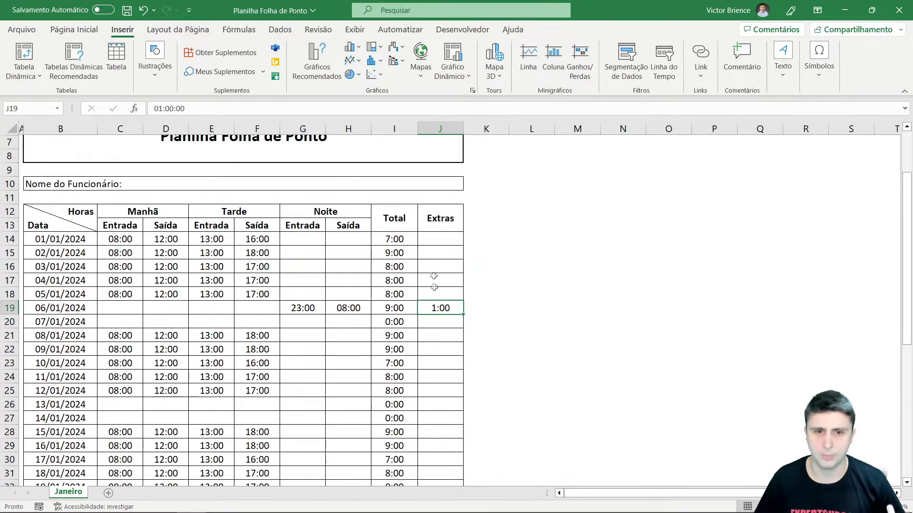
drag(433, 239, 442, 393)
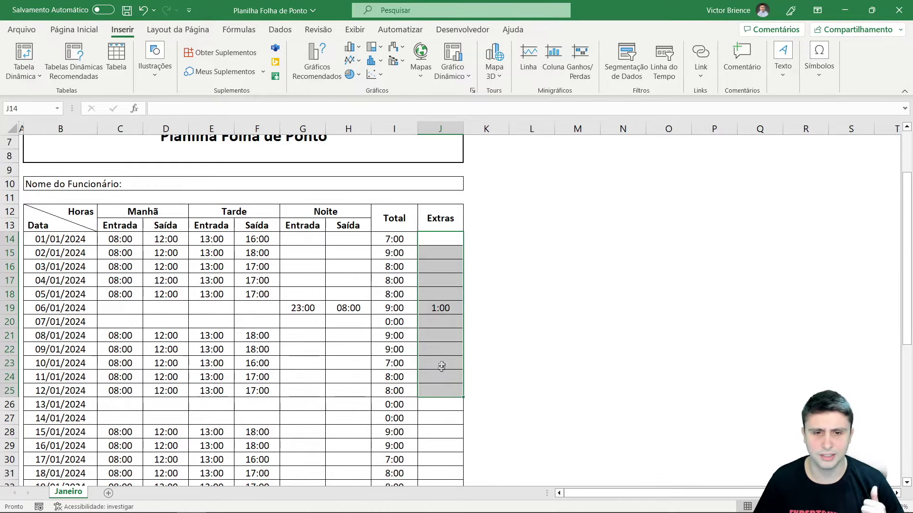
click(440, 363)
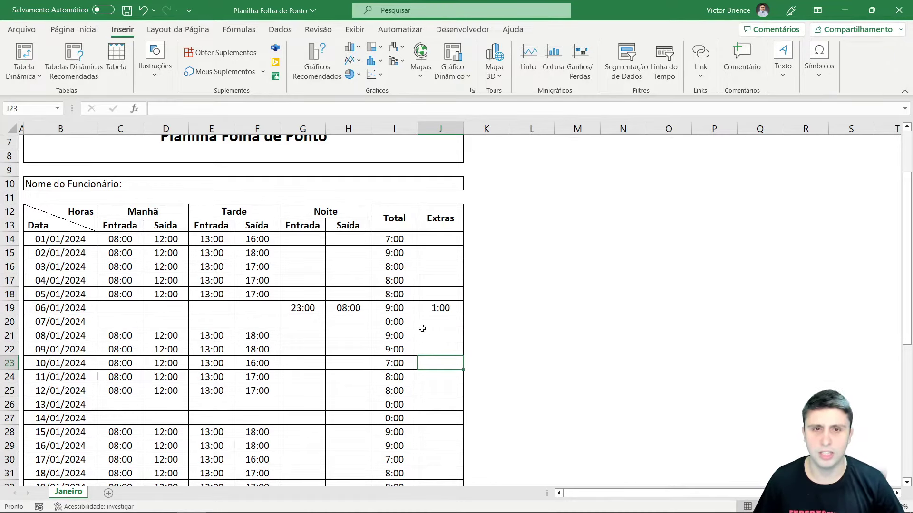
click(429, 309)
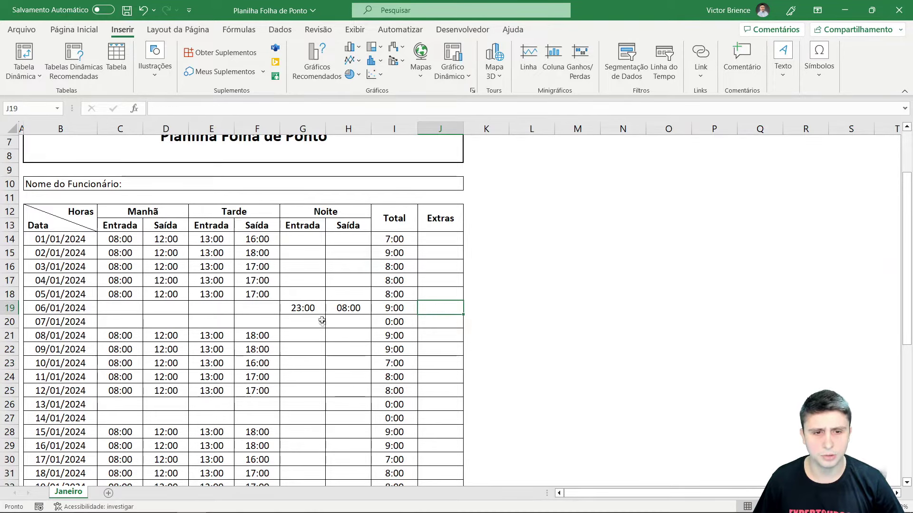
drag(300, 308, 342, 310)
key(Delete)
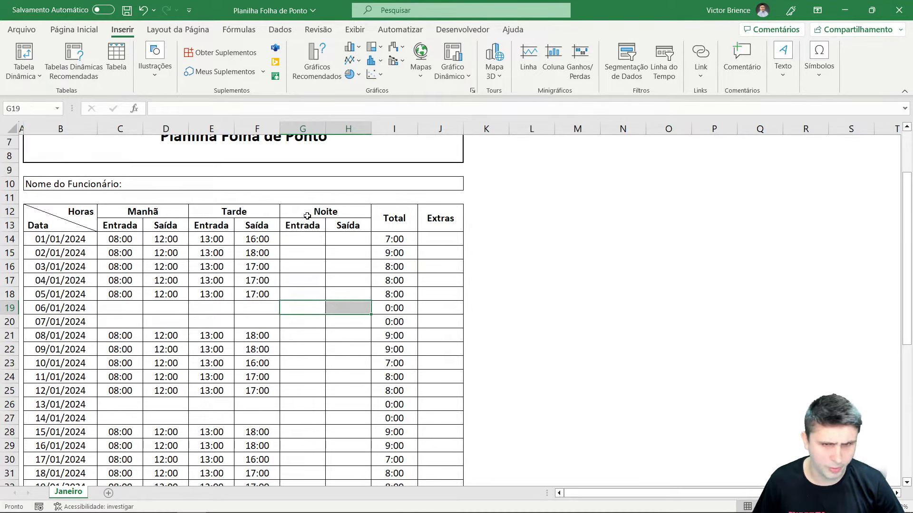
click(306, 213)
click(325, 295)
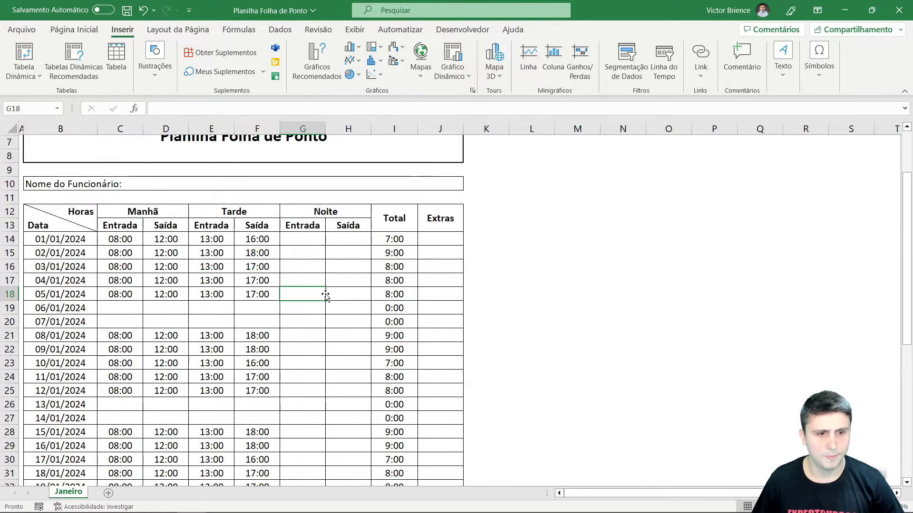
scroll(325, 294, down, 1)
scroll(285, 293, down, 1)
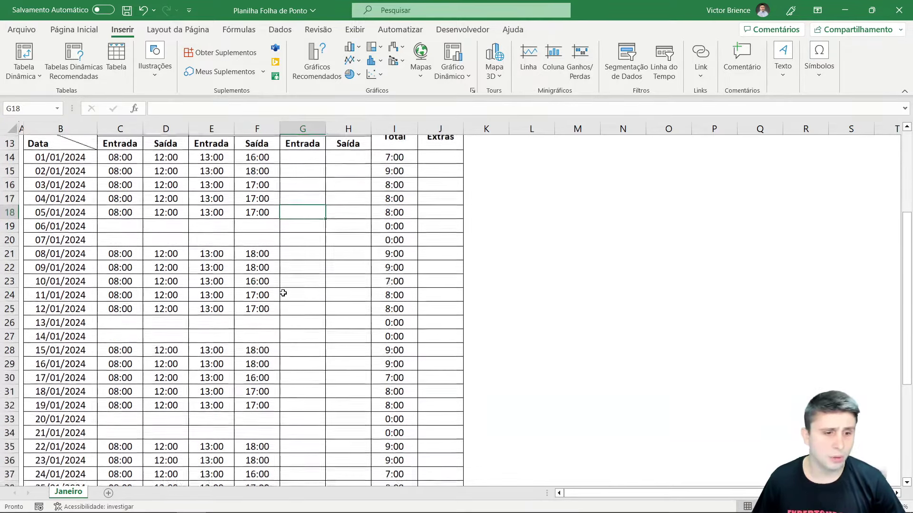
scroll(283, 293, down, 1)
mouse_move(120, 309)
mouse_down()
mouse_move(350, 365)
mouse_move(251, 365)
mouse_up()
scroll(479, 281, up, 2)
scroll(396, 247, up, 1)
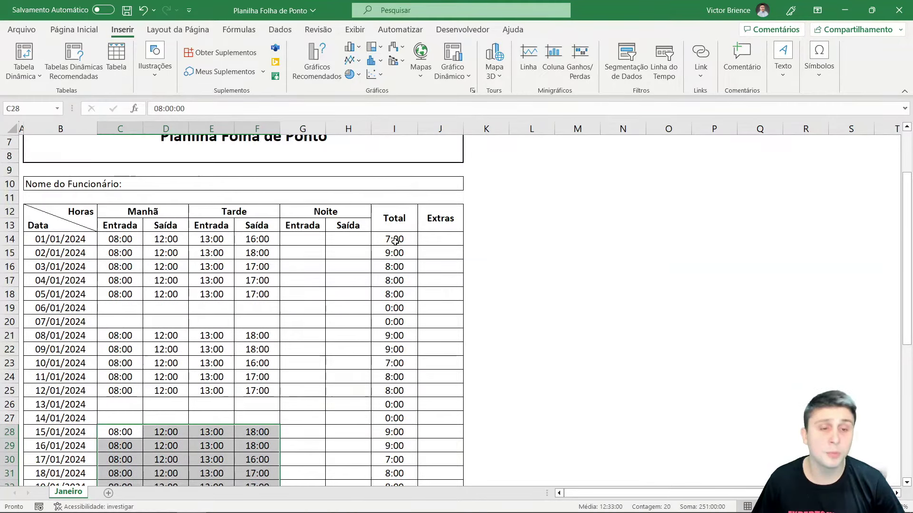
click(395, 241)
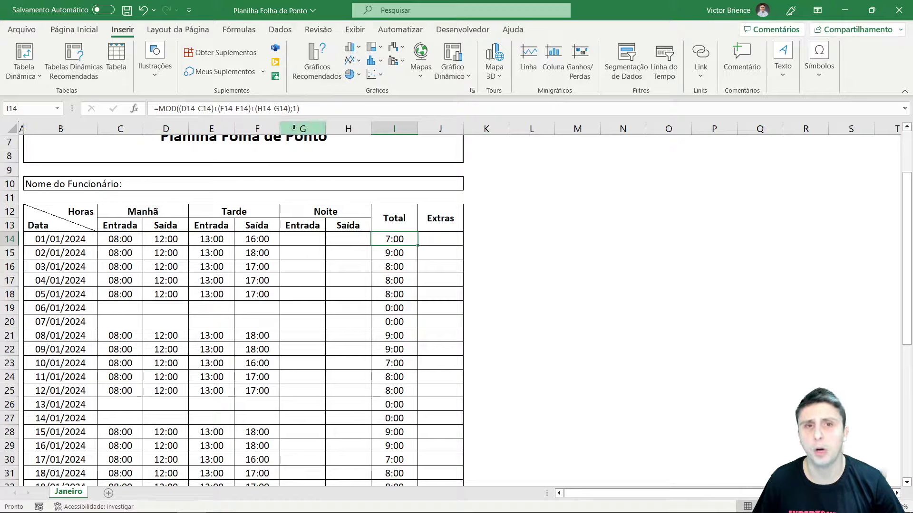
scroll(316, 198, down, 1)
mouse_move(130, 195)
mouse_down()
mouse_move(376, 399)
mouse_move(342, 465)
mouse_up()
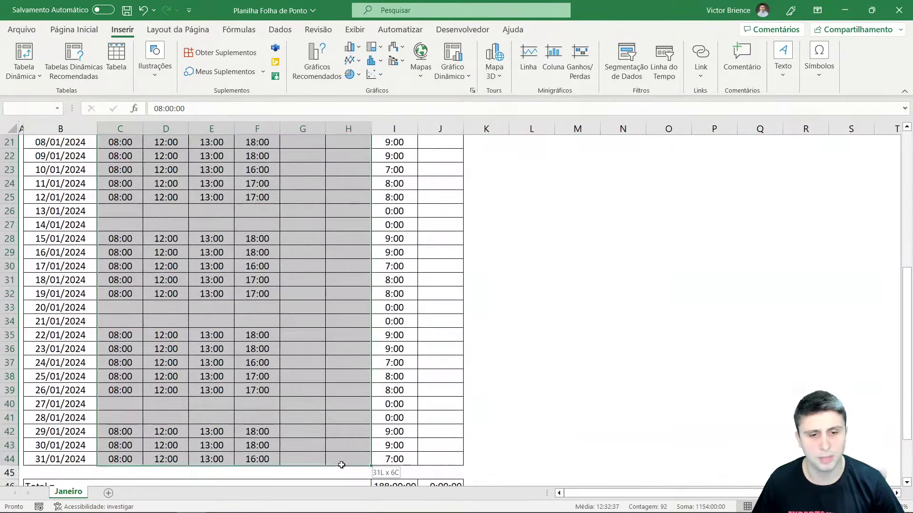
scroll(341, 387, down, 1)
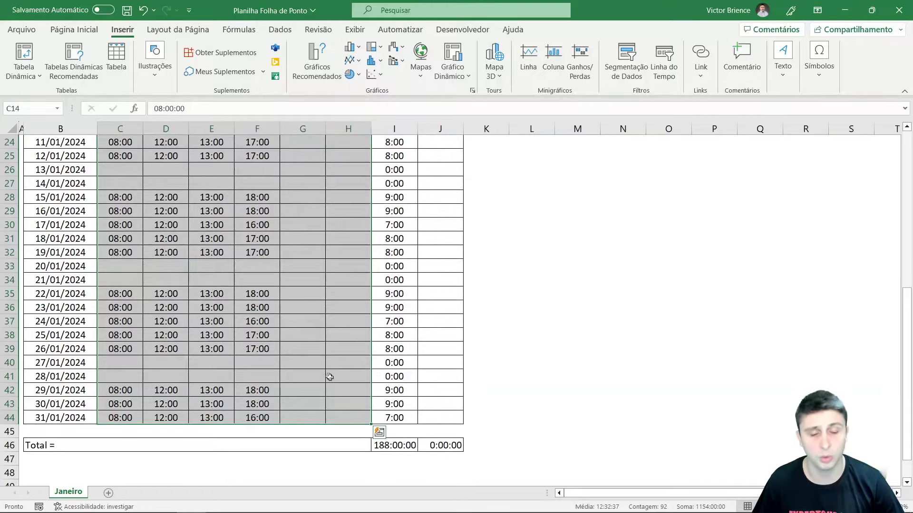
click(332, 380)
scroll(328, 376, down, 2)
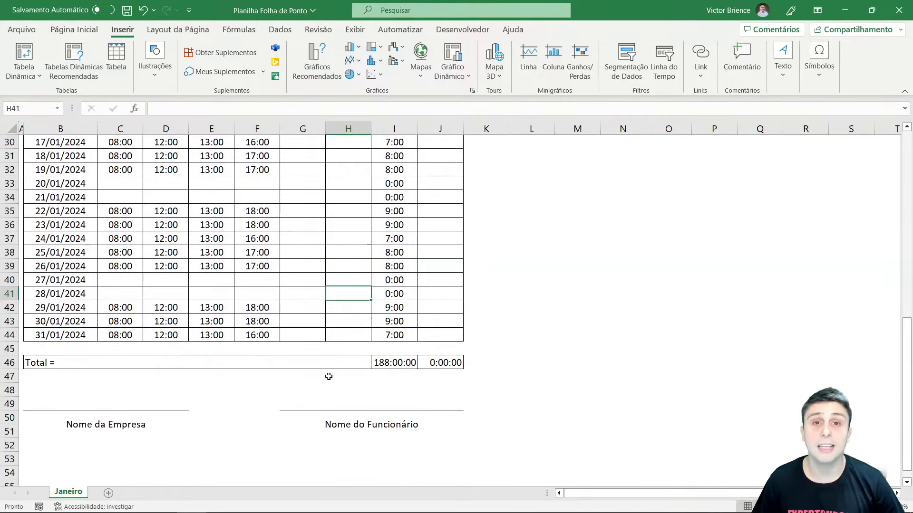
click(127, 363)
click(377, 364)
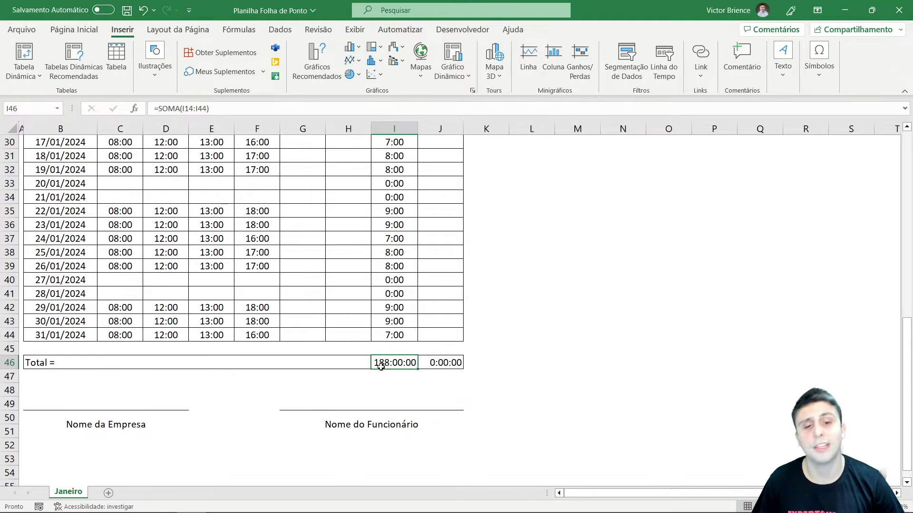
scroll(432, 346, up, 4)
scroll(438, 246, up, 4)
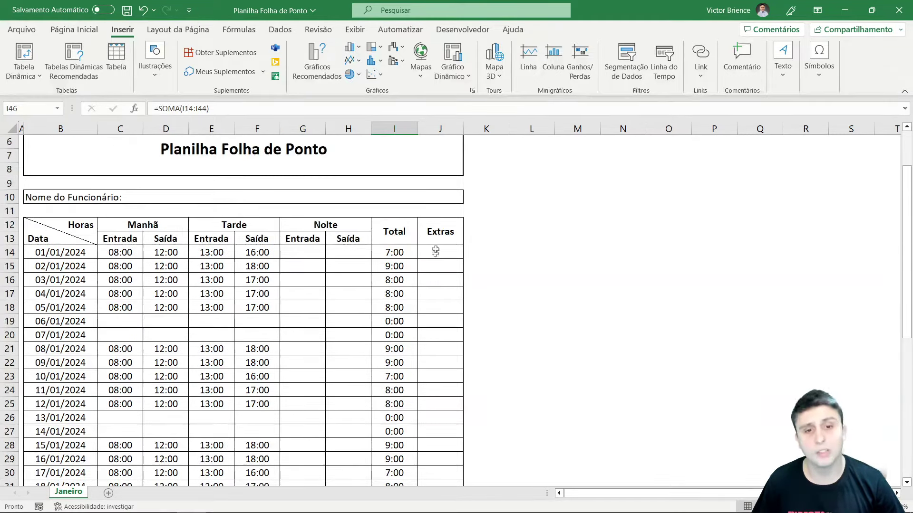
scroll(457, 284, down, 6)
scroll(457, 284, down, 4)
click(437, 280)
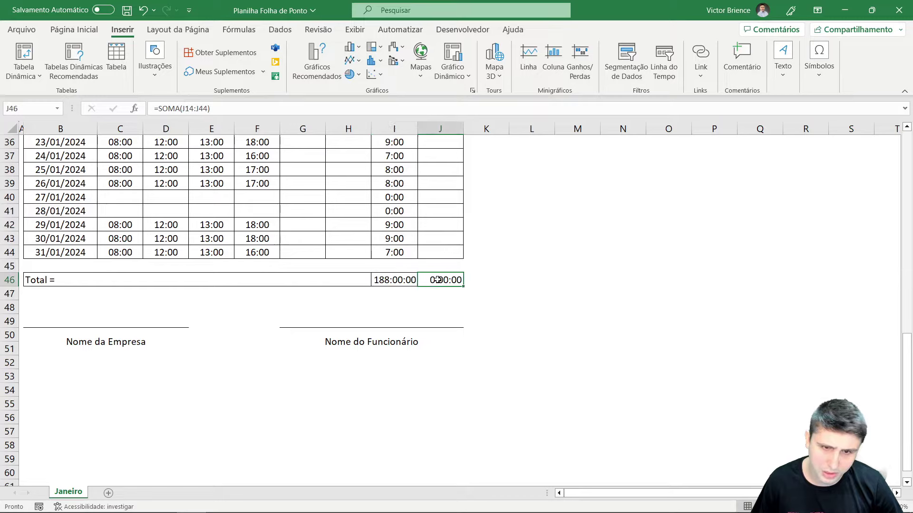
click(428, 240)
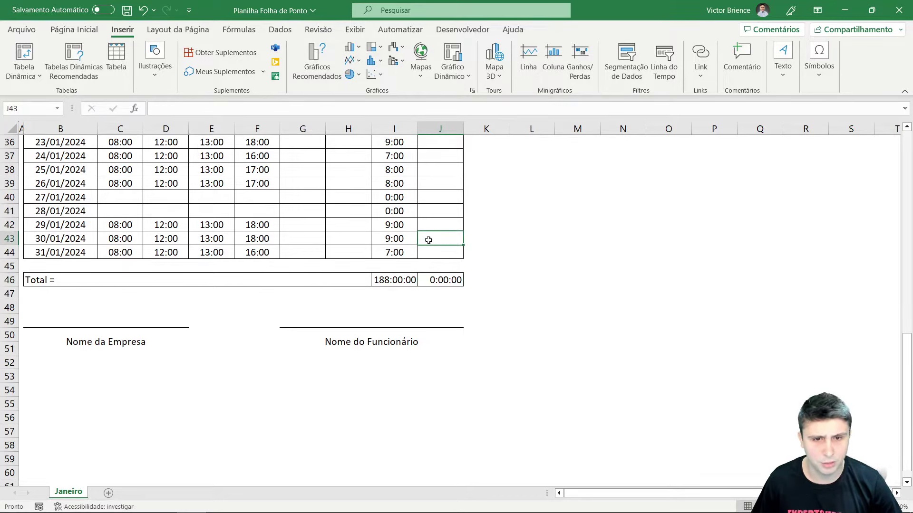
text(01)
text(;00)
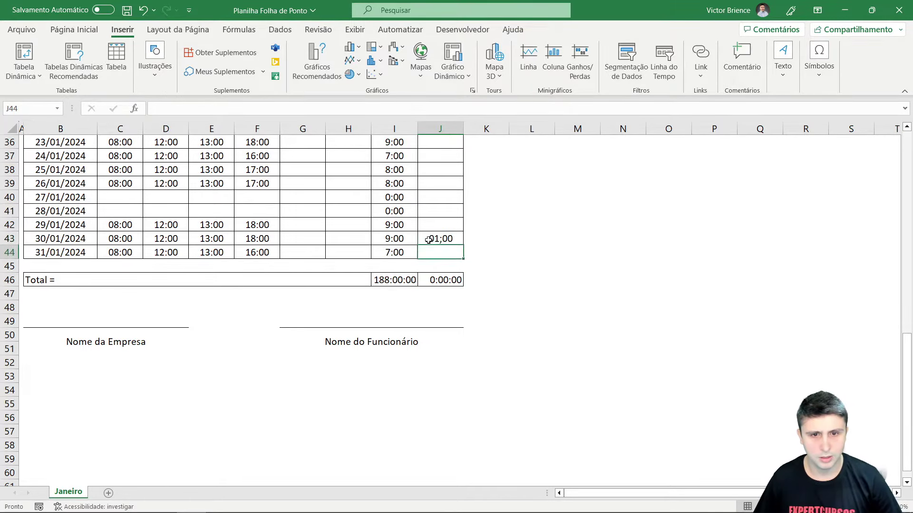
key(BackSpace)
key(BackSpace)
key(BackSpace)
text(:00)
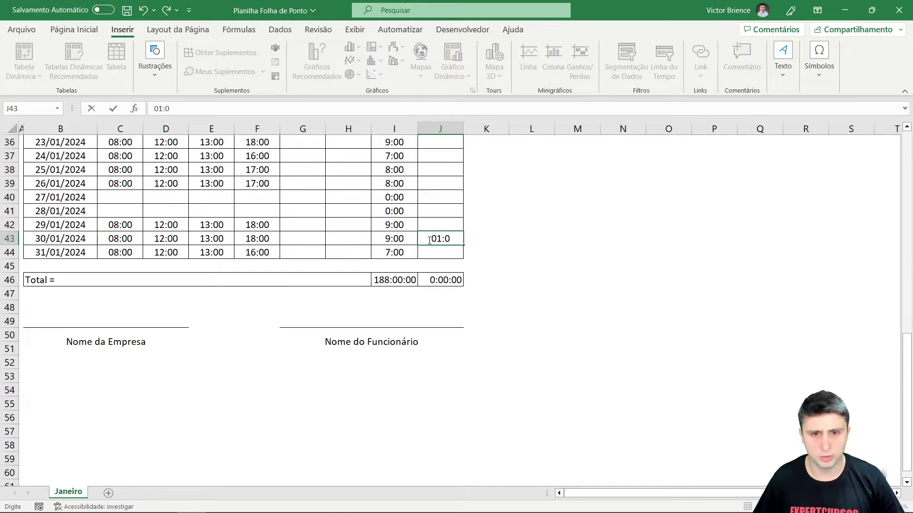
key(Return)
click(436, 226)
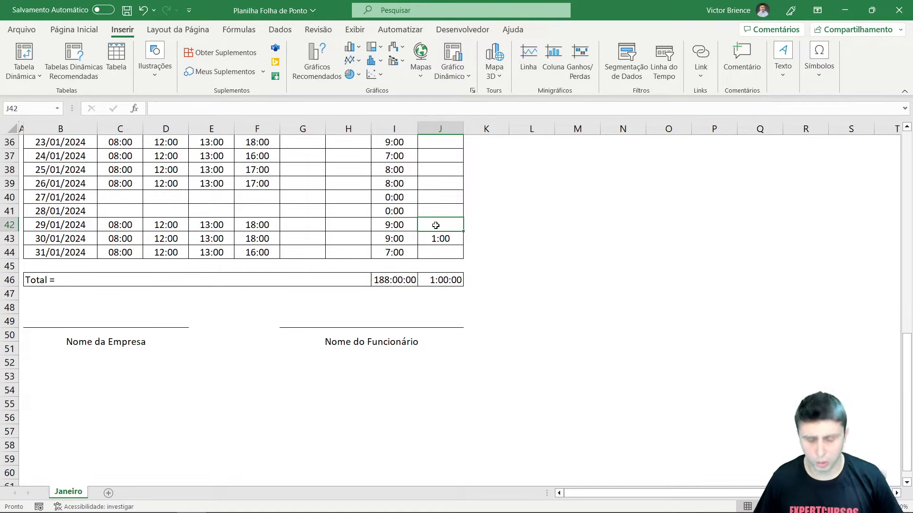
text(01;00)
key(Return)
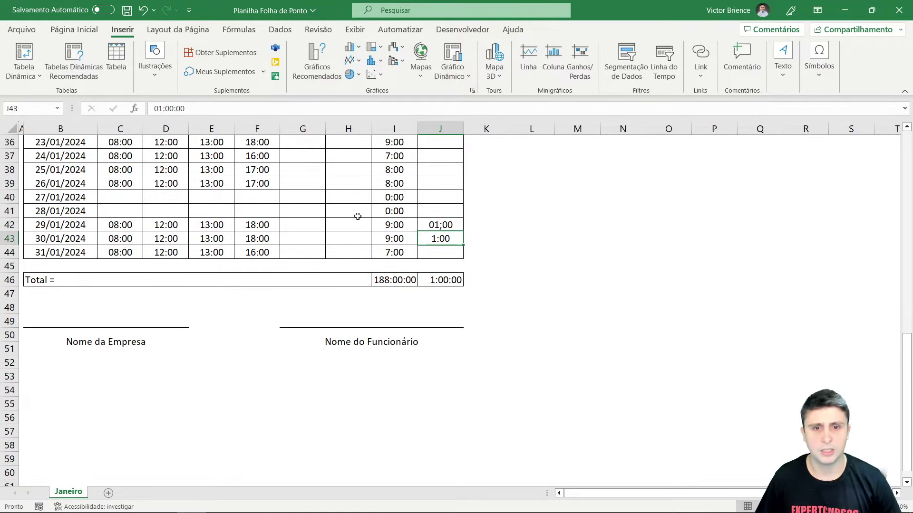
key(ctrl+z)
click(181, 109)
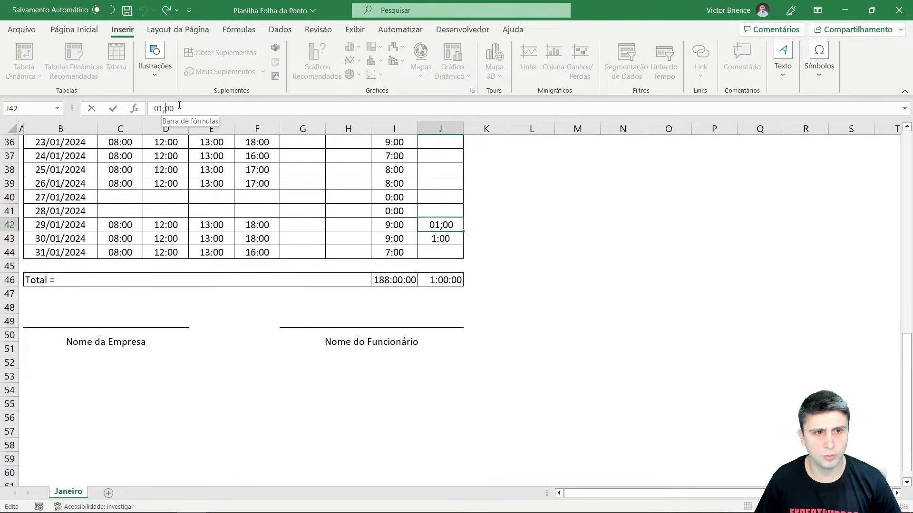
text(0100)
key(Left)
key(Left)
text(:)
key(Return)
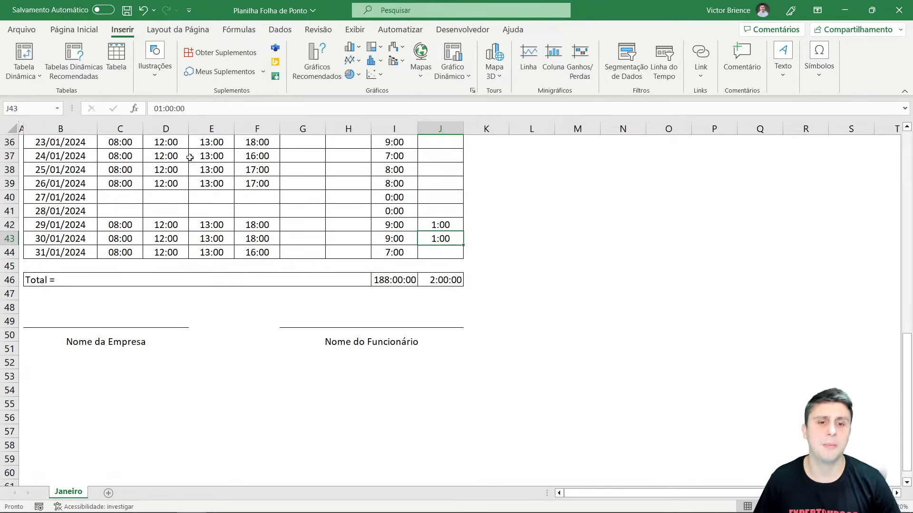
click(434, 280)
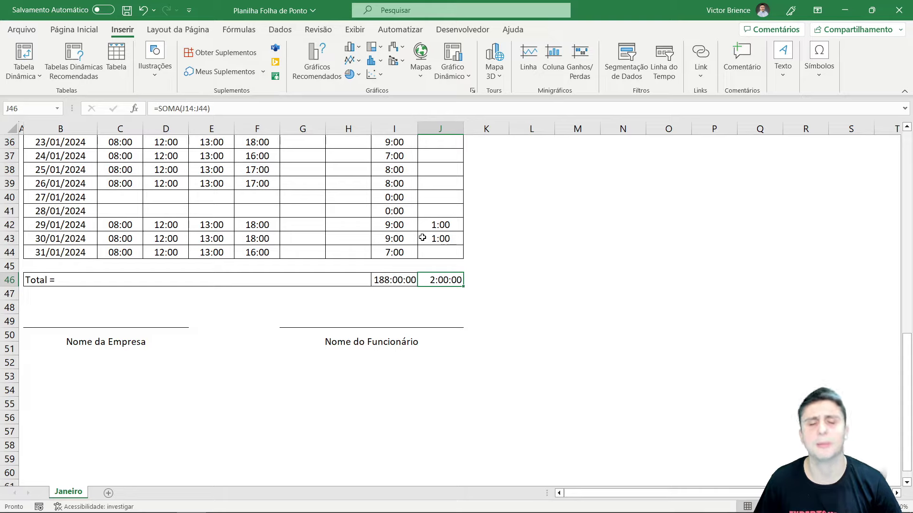
scroll(407, 243, up, 2)
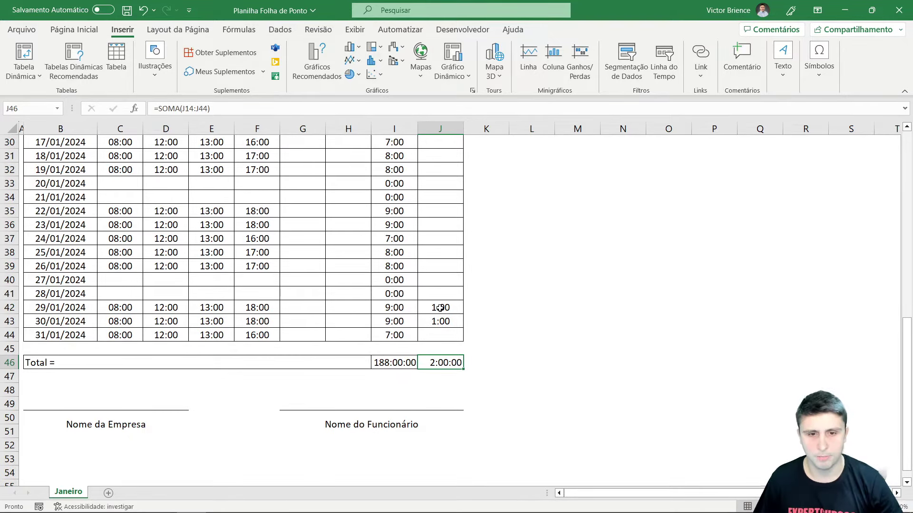
drag(440, 307, 441, 321)
key(Delete)
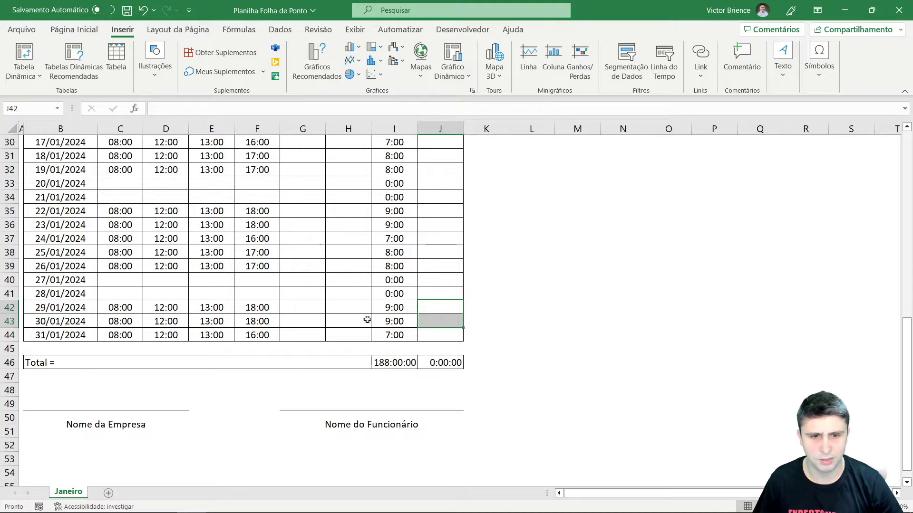
Step: Review the Nome da Empresa and Nome do Funcionário signature labels at the bottom
scroll(418, 285, up, 2)
scroll(432, 237, up, 4)
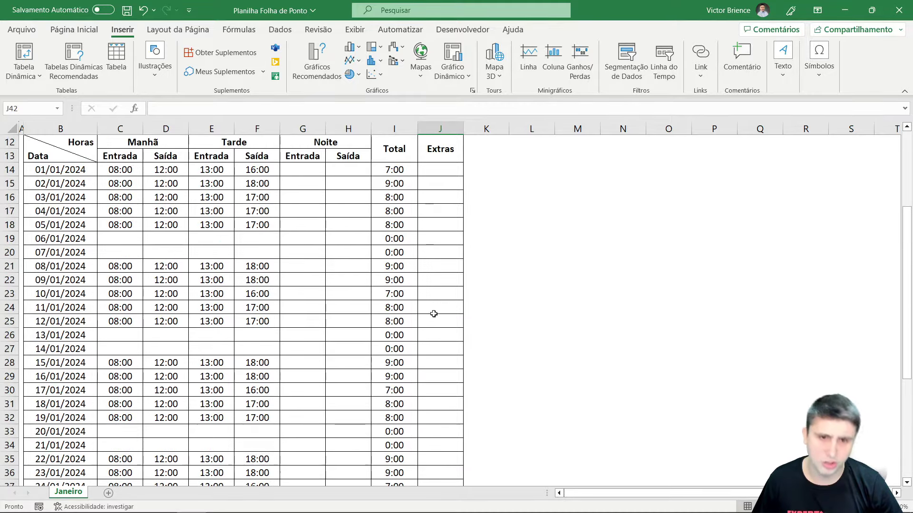
scroll(432, 304, up, 1)
scroll(423, 304, down, 3)
scroll(418, 300, down, 2)
scroll(418, 300, down, 2)
scroll(381, 343, down, 1)
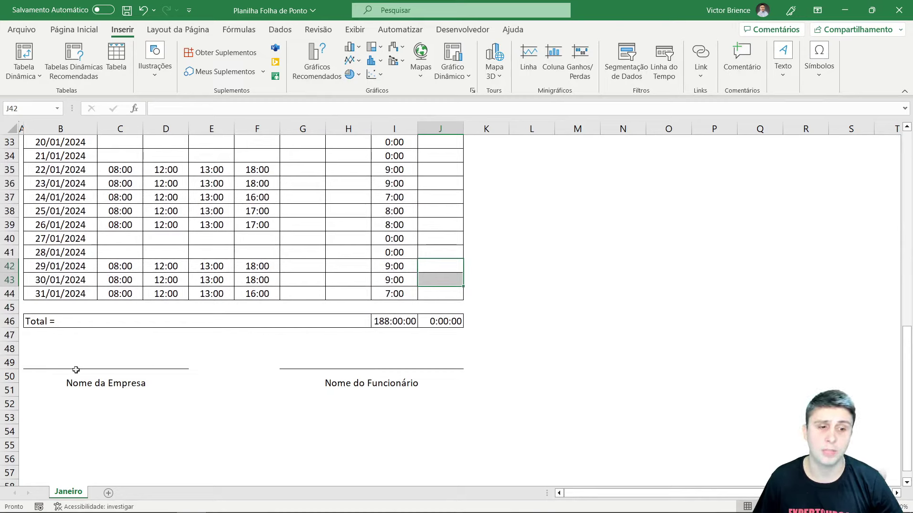
click(88, 381)
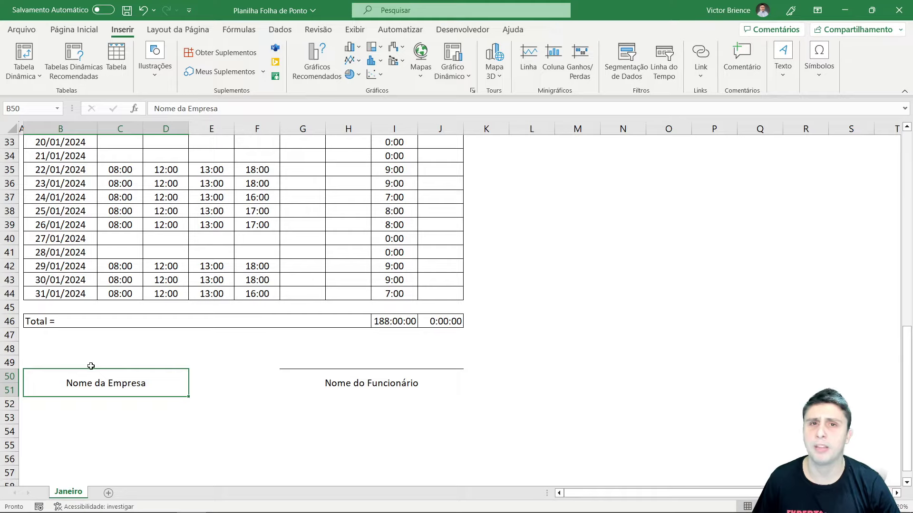
click(329, 381)
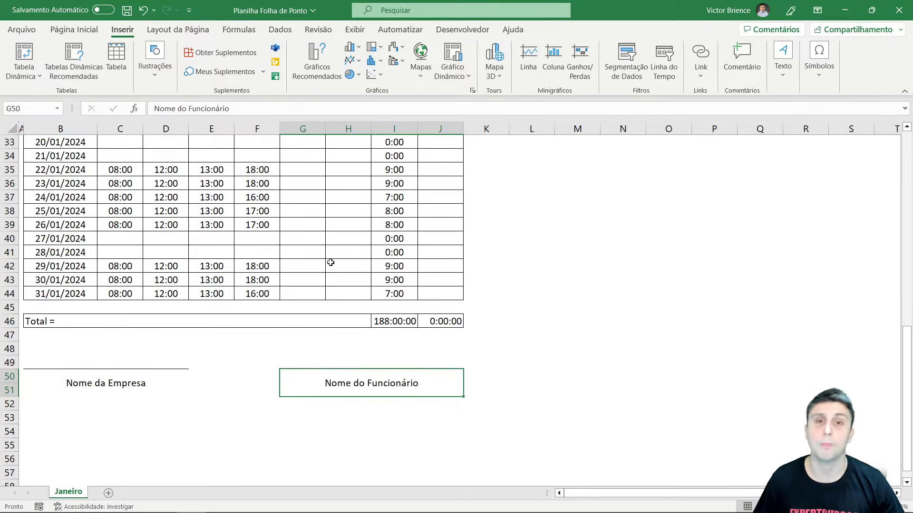
Step: Return to the top of the sheet and open the Arquivo start page
scroll(313, 268, up, 4)
scroll(316, 261, up, 4)
scroll(316, 257, up, 2)
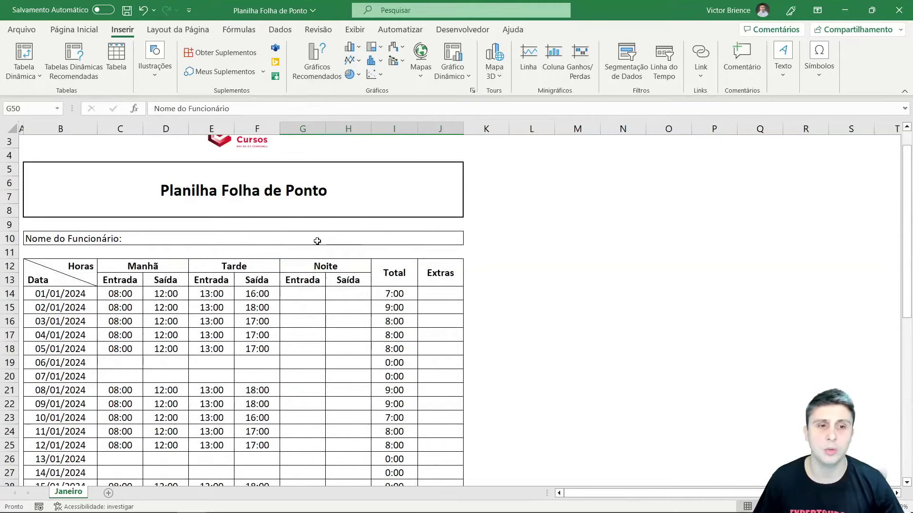
scroll(318, 238, up, 1)
click(381, 173)
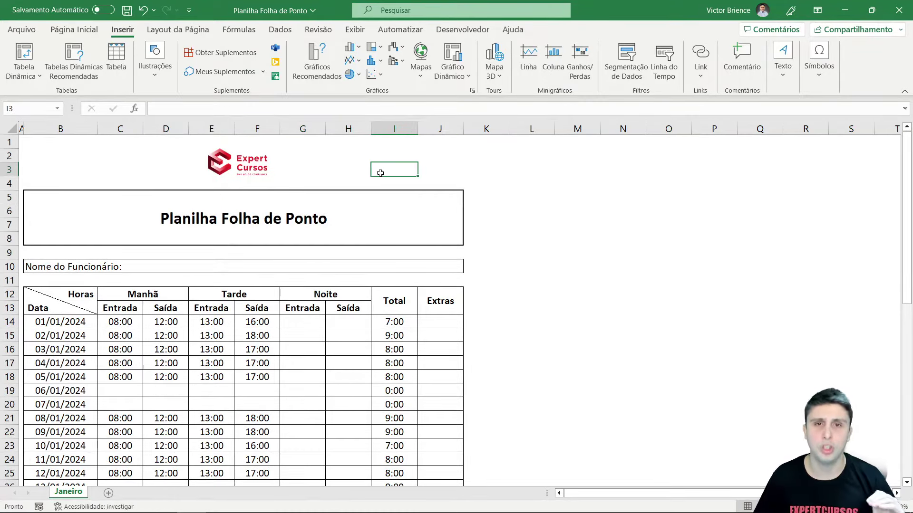
click(22, 29)
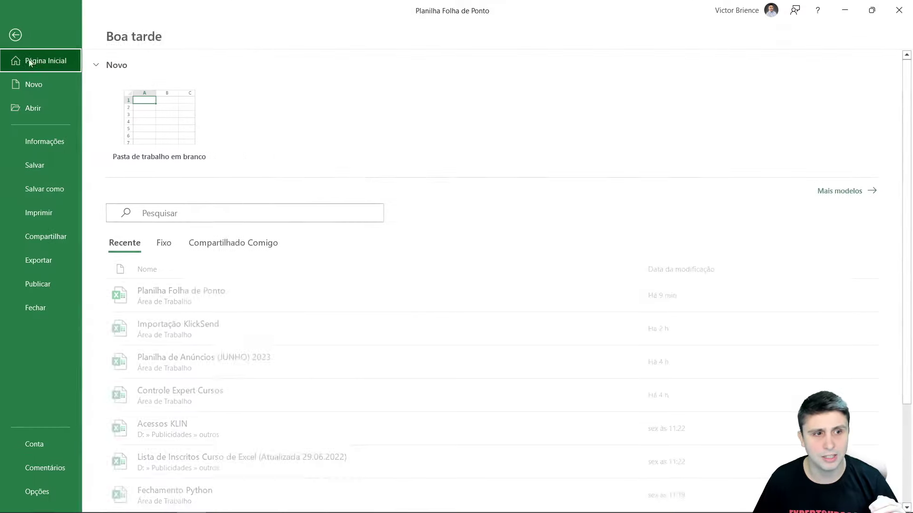
Step: Check the timesheet fits one A4 portrait page in the Ctrl+P print preview, then return
click(15, 34)
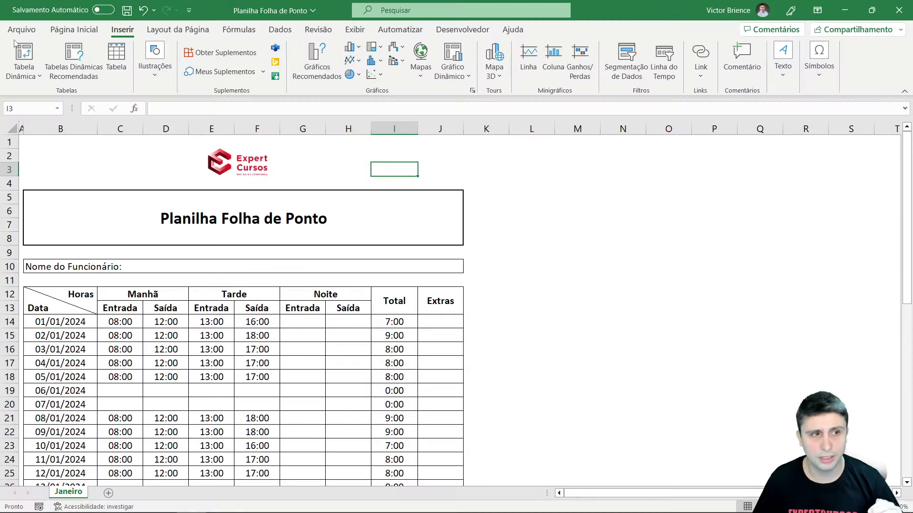
key(ctrl+p)
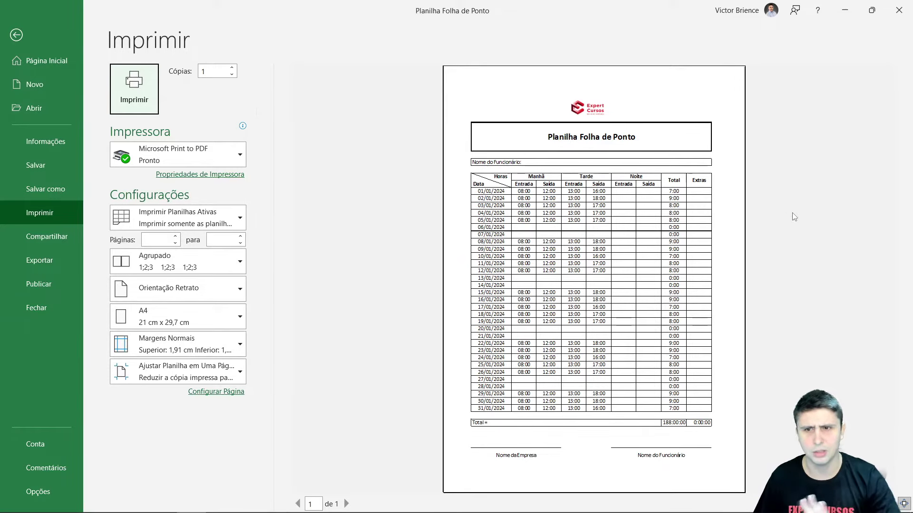
click(16, 34)
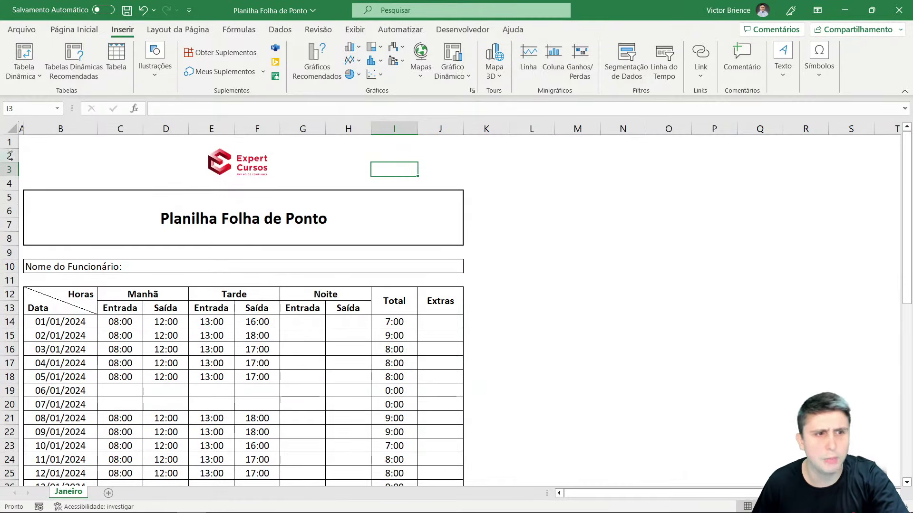
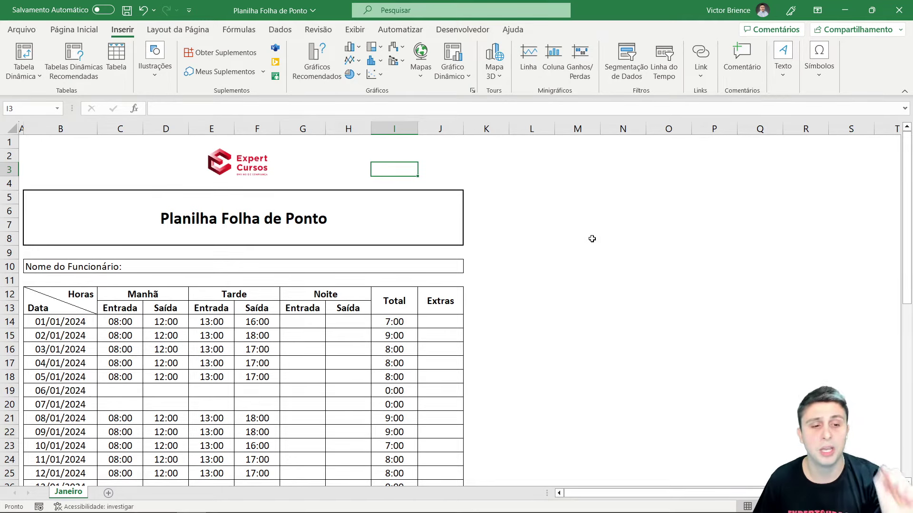
Step: Select the title cell B5, then minimize the Planilha Folha de Ponto workbook to reveal the Word template
click(184, 238)
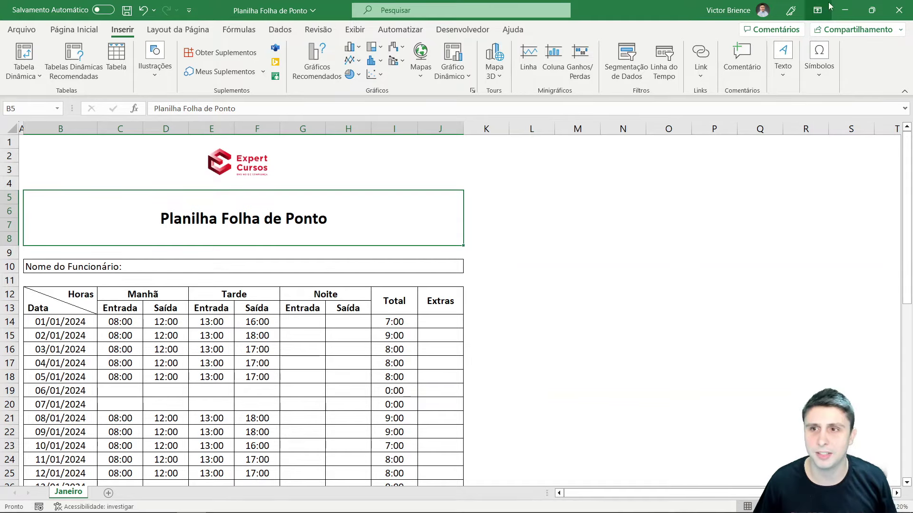
click(845, 10)
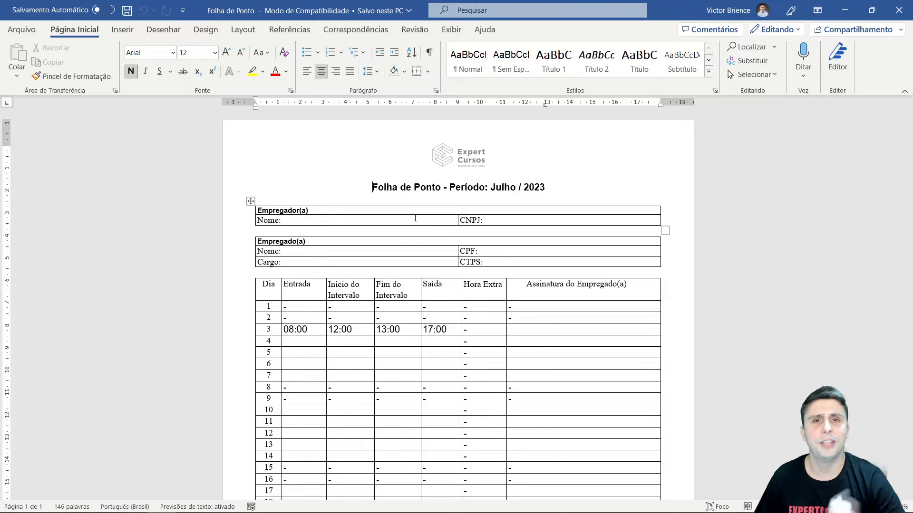
click(292, 220)
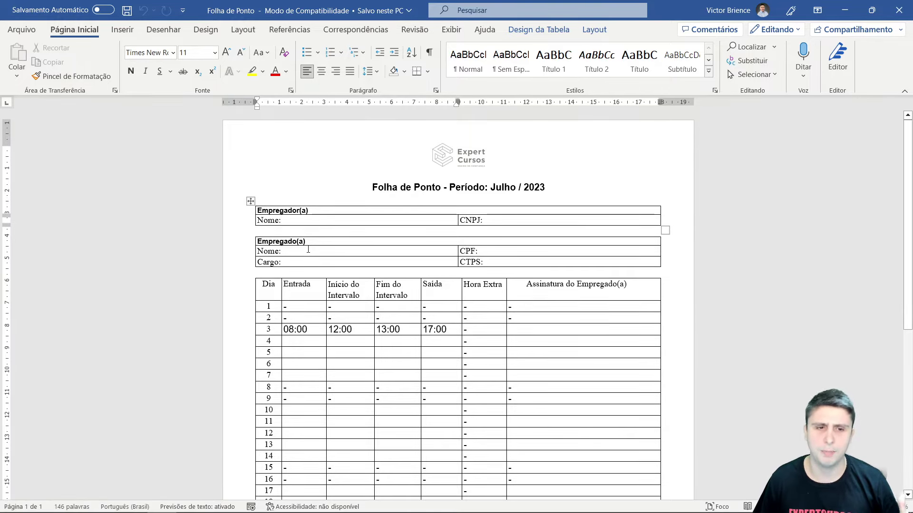
click(322, 261)
click(558, 255)
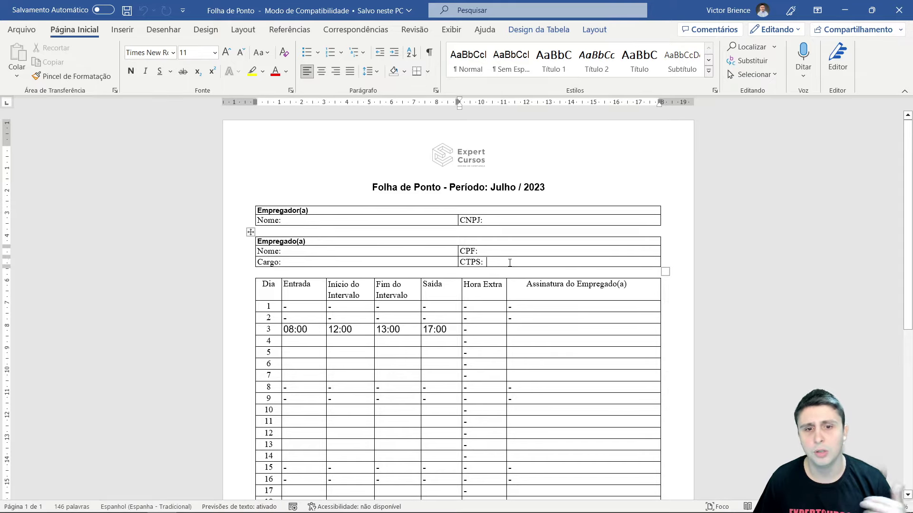
scroll(510, 262, down, 1)
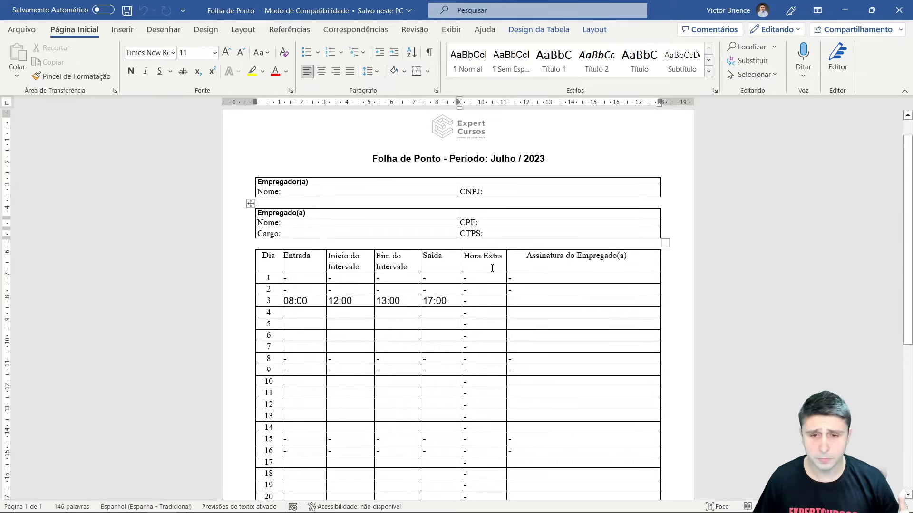
scroll(380, 260, down, 1)
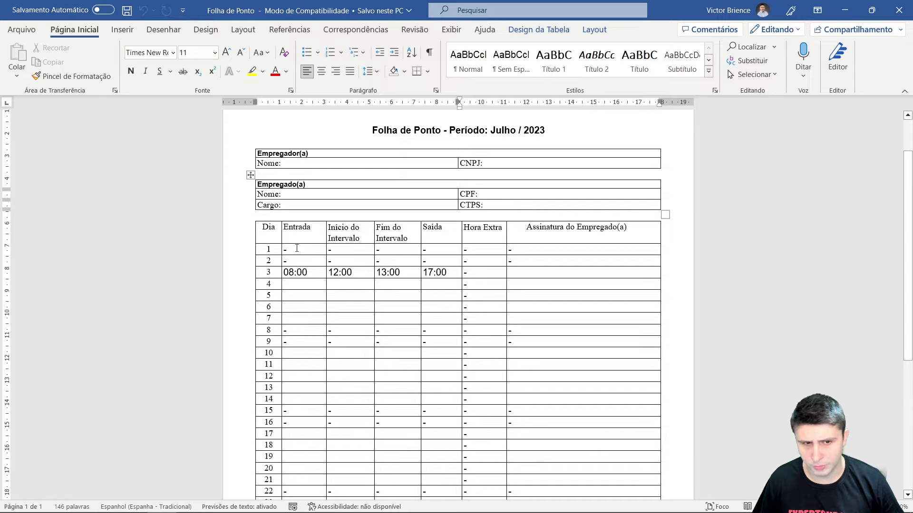
click(290, 249)
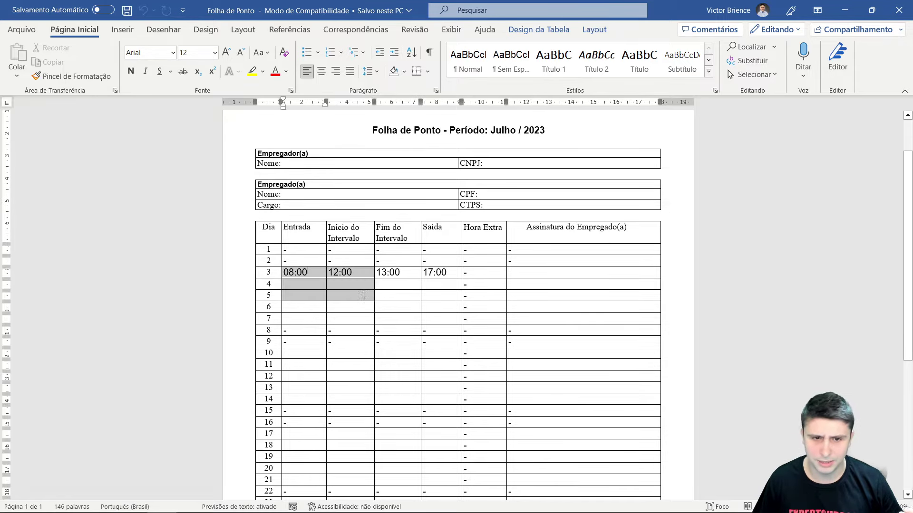
drag(308, 271, 447, 308)
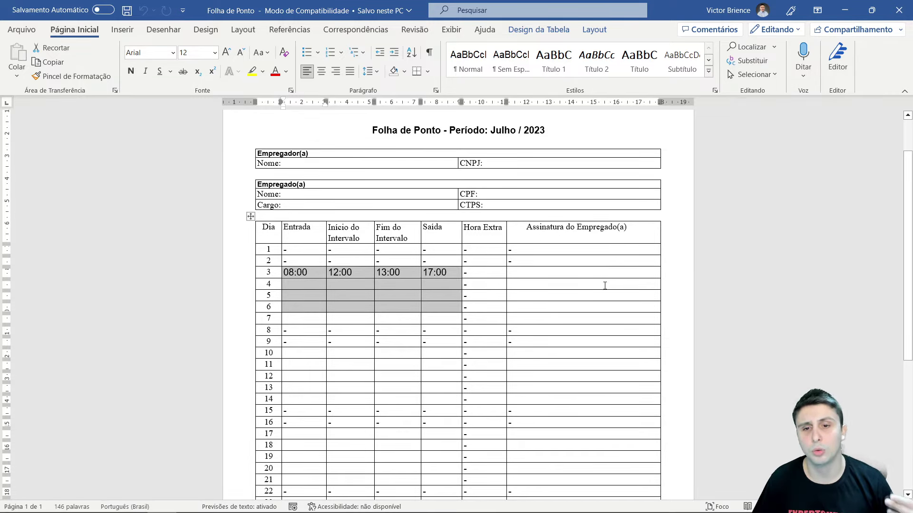
click(469, 249)
scroll(488, 259, down, 2)
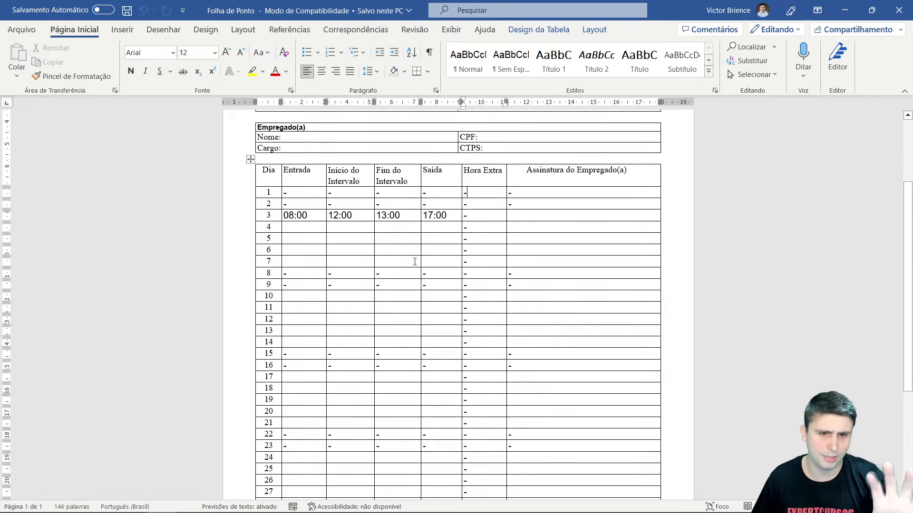
scroll(408, 255, down, 3)
scroll(408, 255, down, 1)
scroll(408, 255, up, 2)
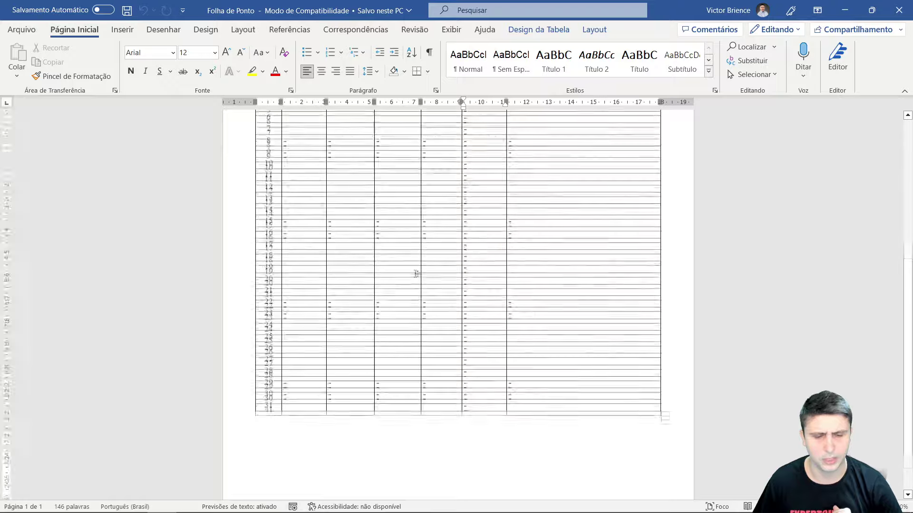
scroll(419, 270, up, 3)
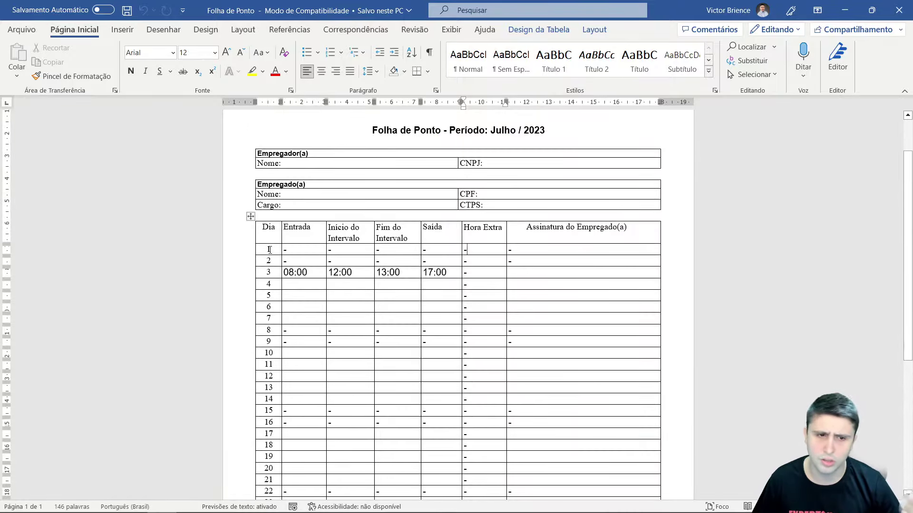
scroll(294, 266, down, 4)
scroll(264, 398, down, 3)
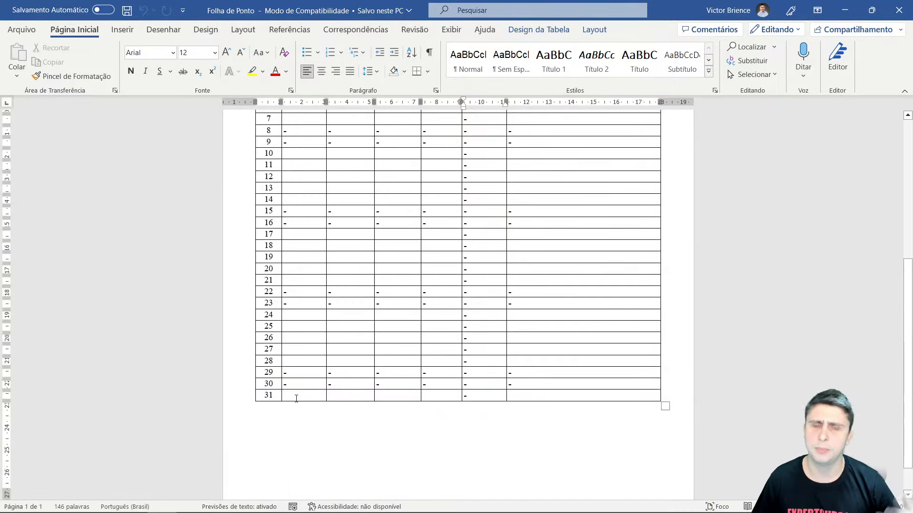
scroll(293, 395, up, 3)
scroll(357, 310, up, 3)
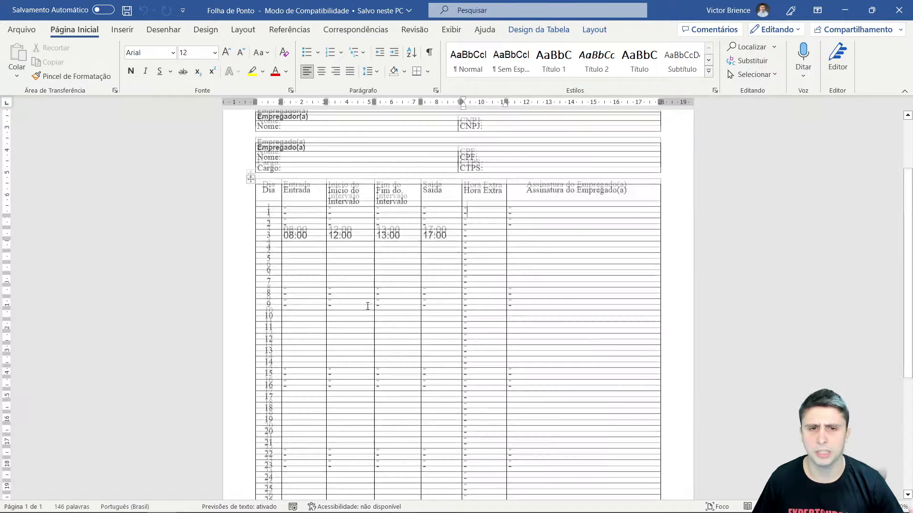
scroll(435, 282, up, 3)
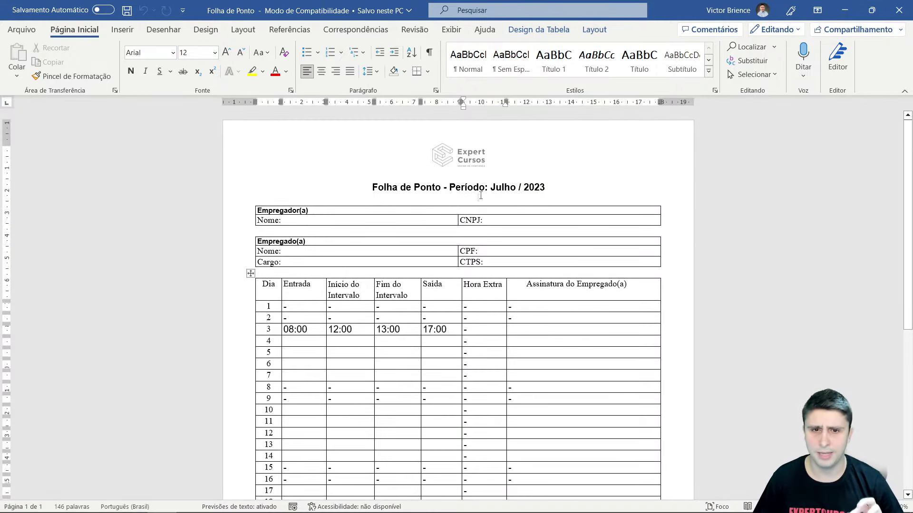
click(500, 189)
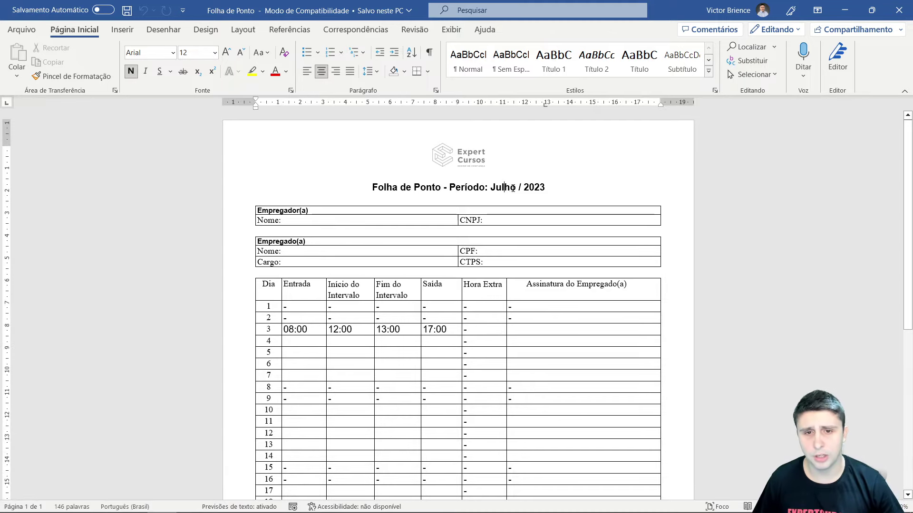
drag(515, 189, 491, 189)
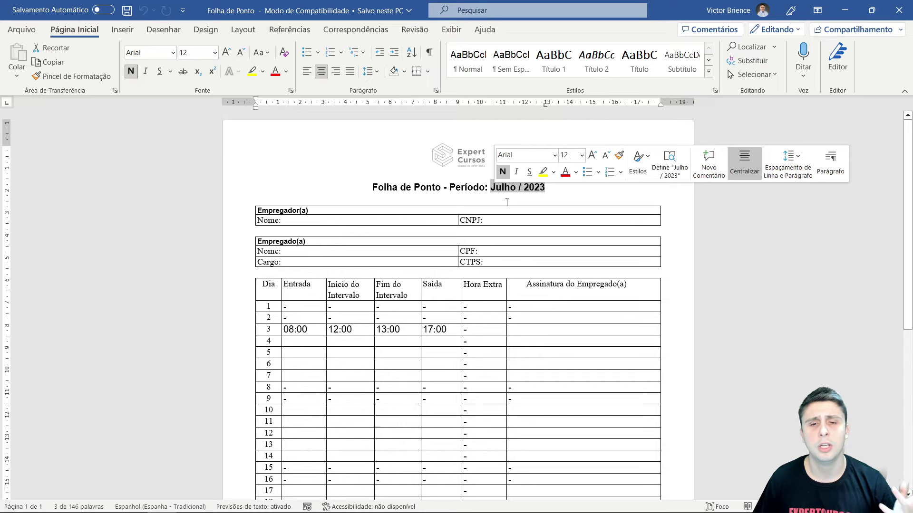
click(489, 218)
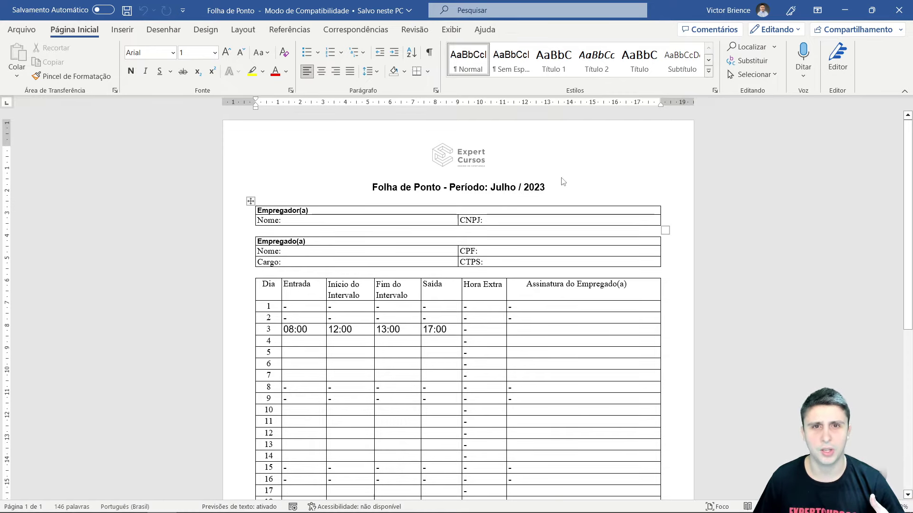